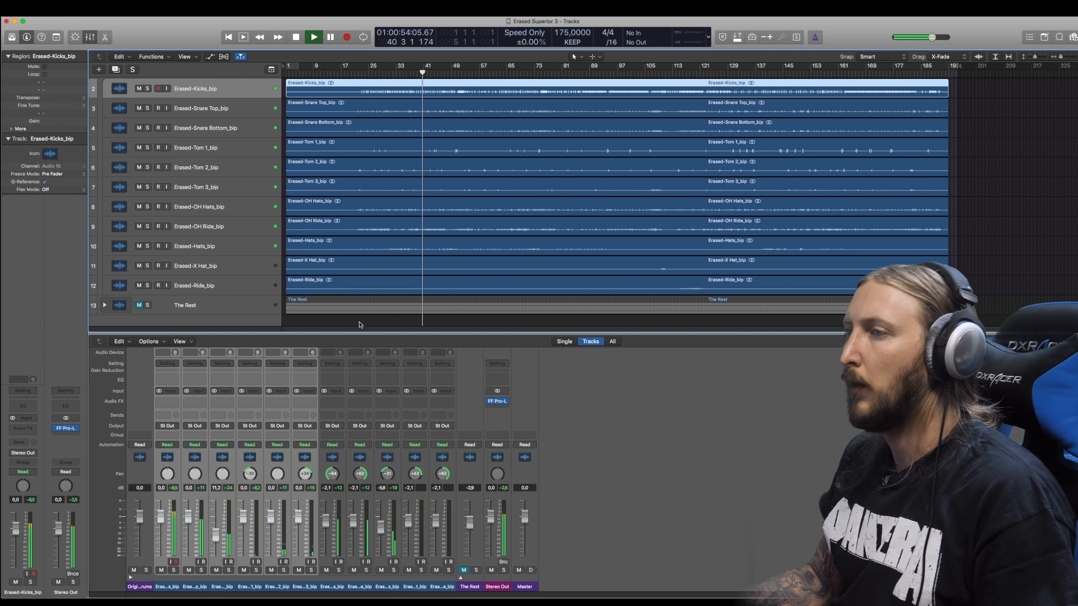
# Compare the original drums with and without The Rest stack during playback, then leave The Rest muted and stop playback
pyautogui.click(139, 306)
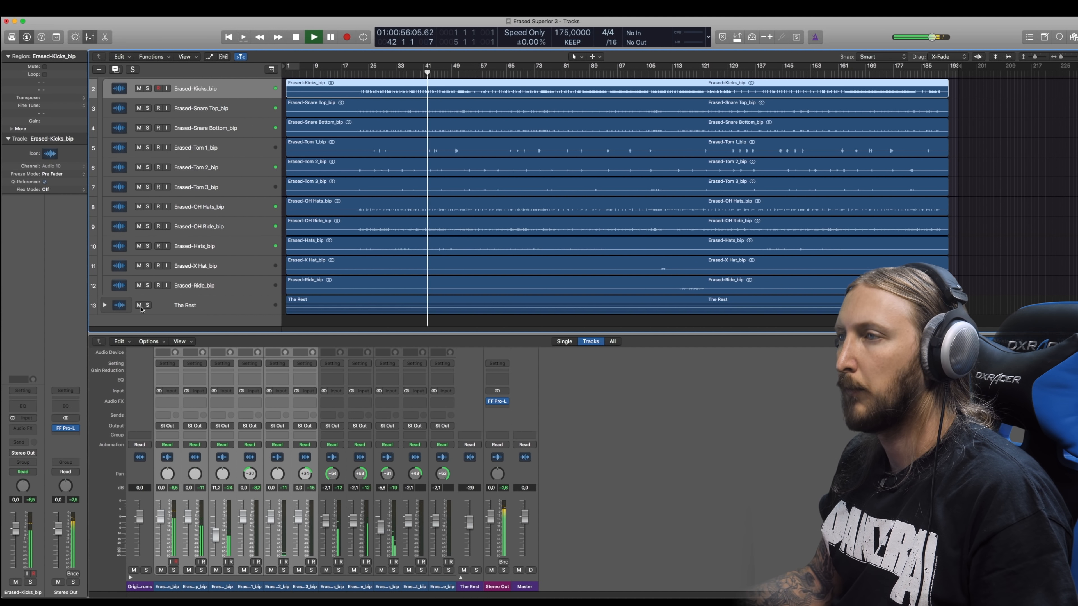
pyautogui.scroll(3, 144, 95)
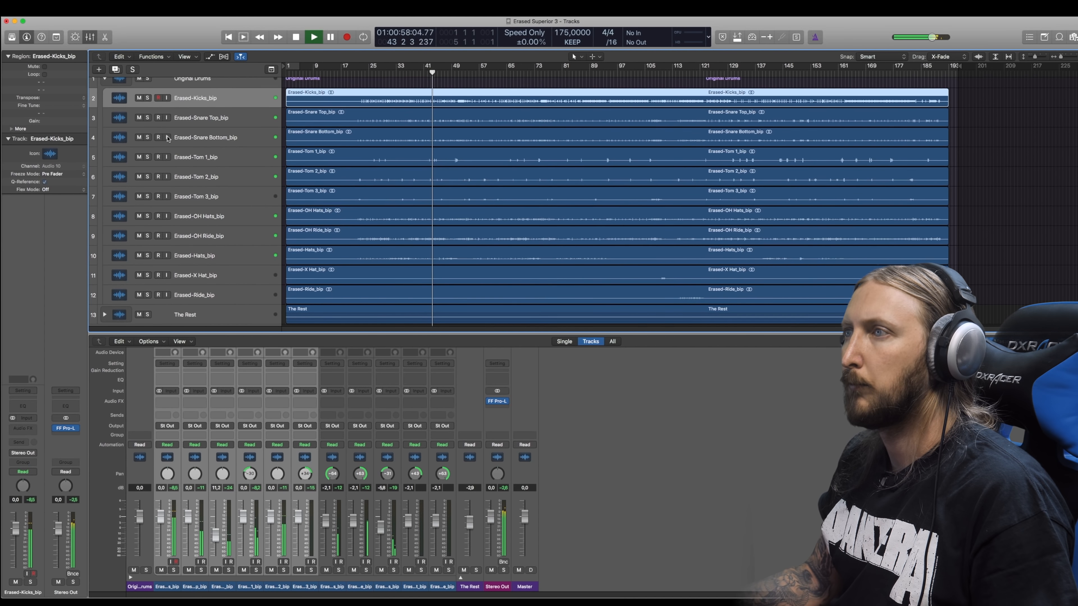
pyautogui.click(139, 84)
pyautogui.click(139, 84)
pyautogui.scroll(-3, 166, 255)
pyautogui.click(140, 305)
pyautogui.scroll(5, 104, 96)
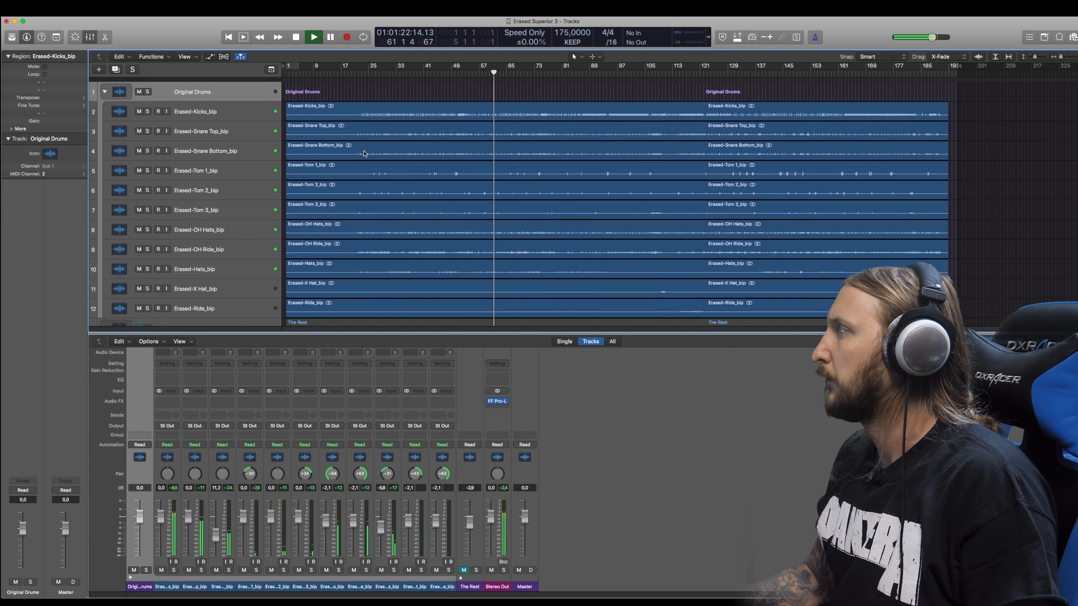
pyautogui.press('space')
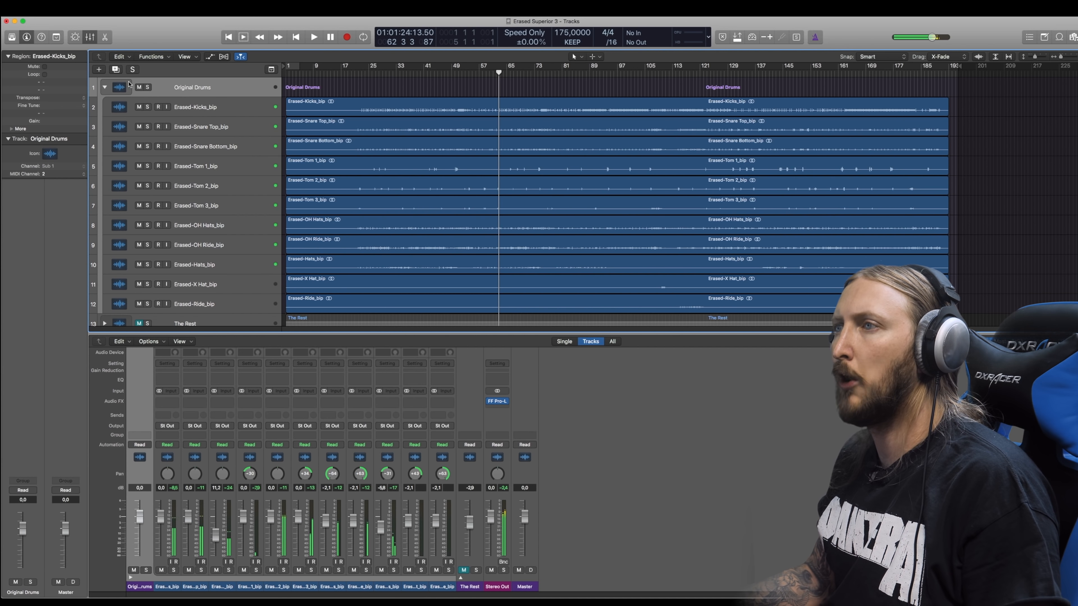
# Create one software instrument track with Superior Drummer 3 and move its plug-in window clear of the track headers
pyautogui.click(99, 69)
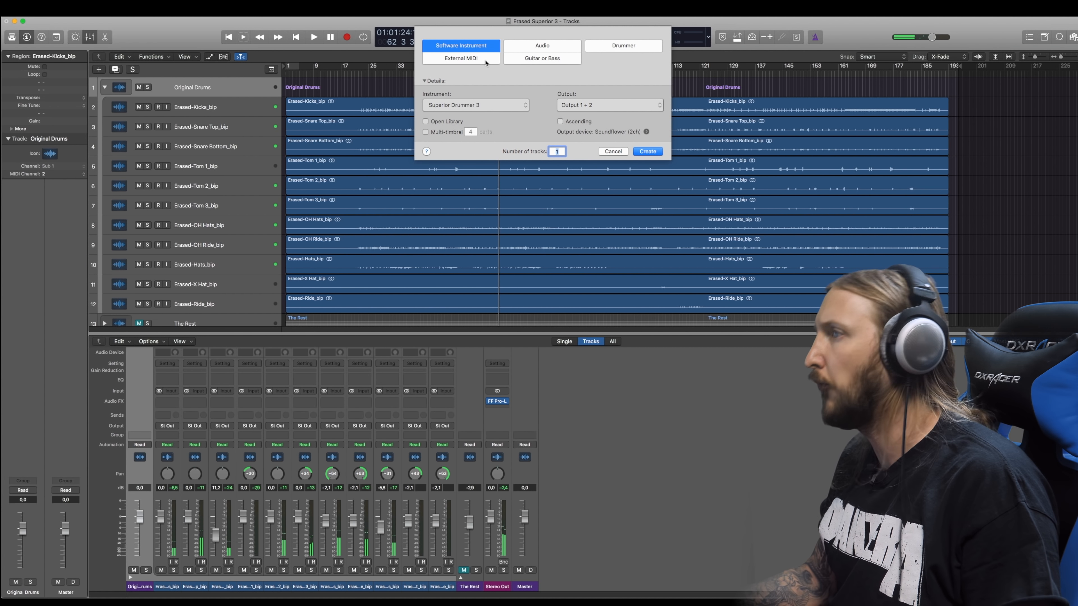
pyautogui.click(655, 152)
pyautogui.moveTo(204, 33); pyautogui.dragTo(691, 169)
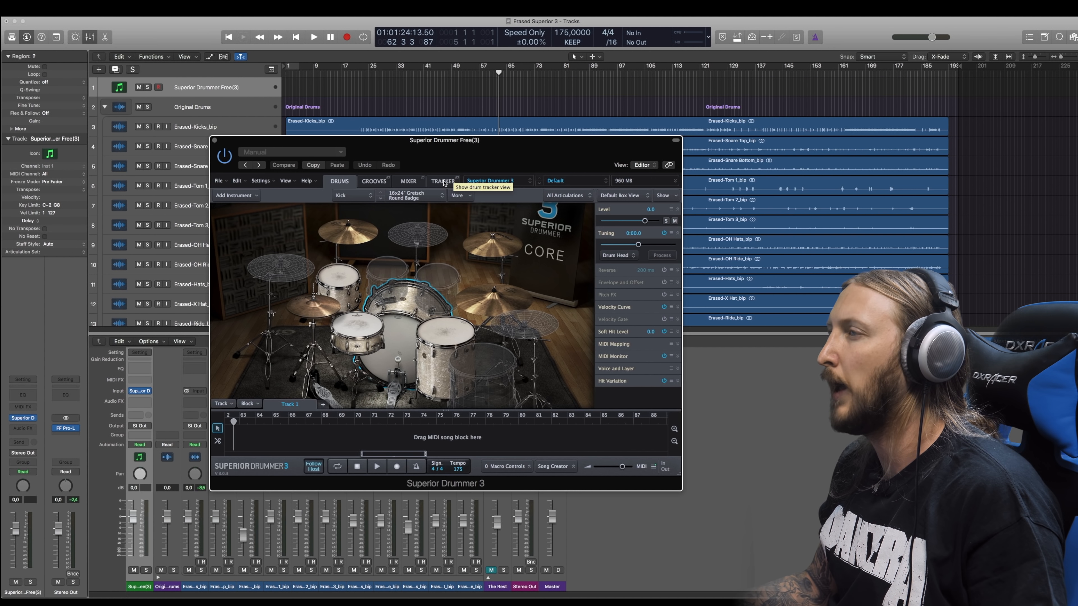
# Import the Erased Kicks, Snare Top, Tom 1, Tom 2 and Tom 3 WAV files from the Erased Raw folder into the Tracker
pyautogui.click(438, 182)
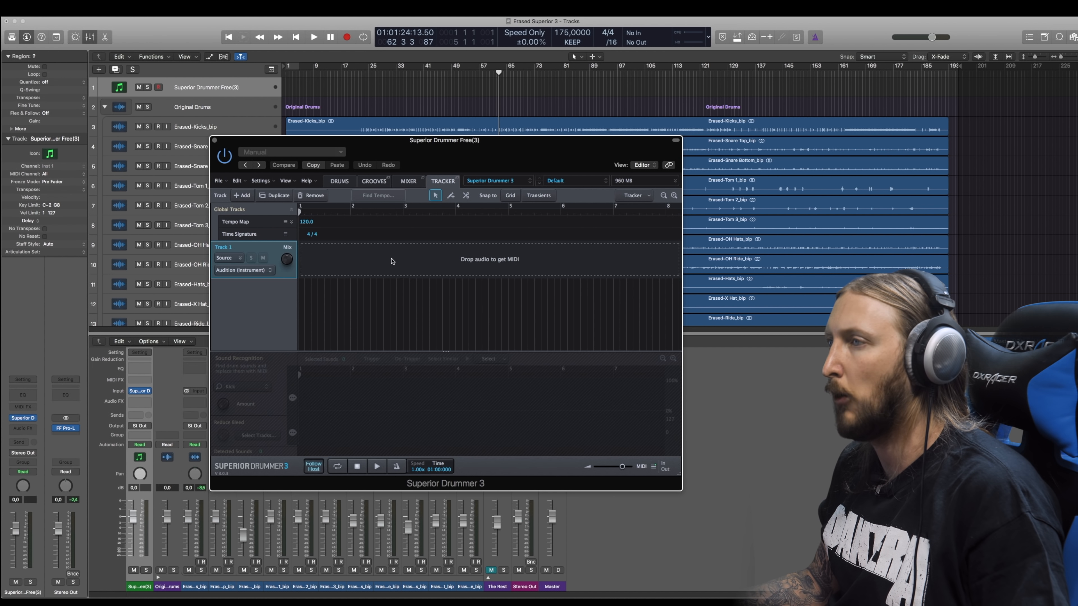
pyautogui.click(246, 197)
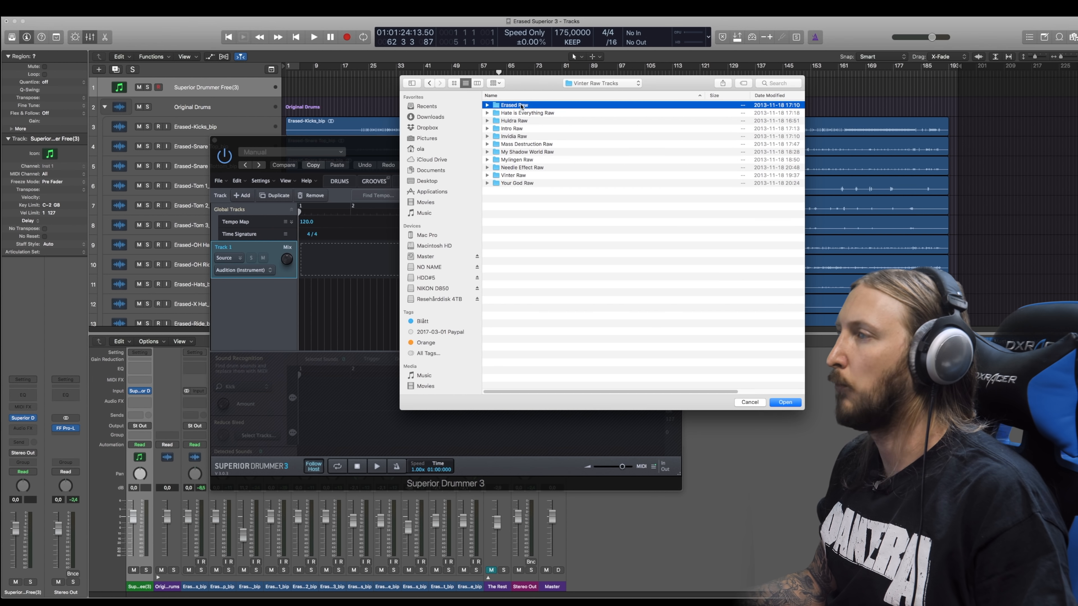
pyautogui.doubleClick(522, 105)
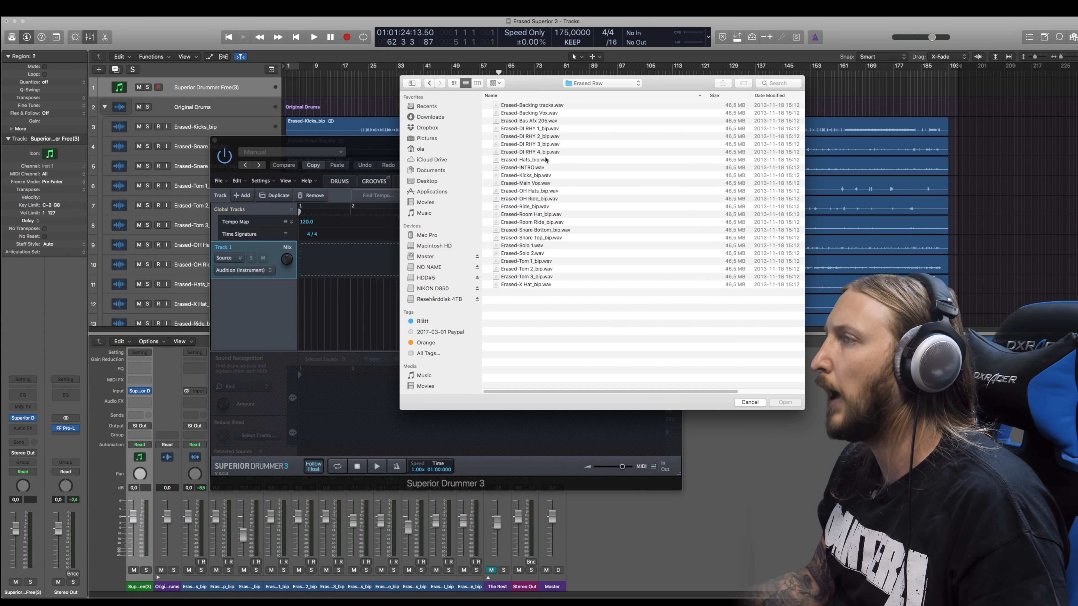
pyautogui.click(533, 176)
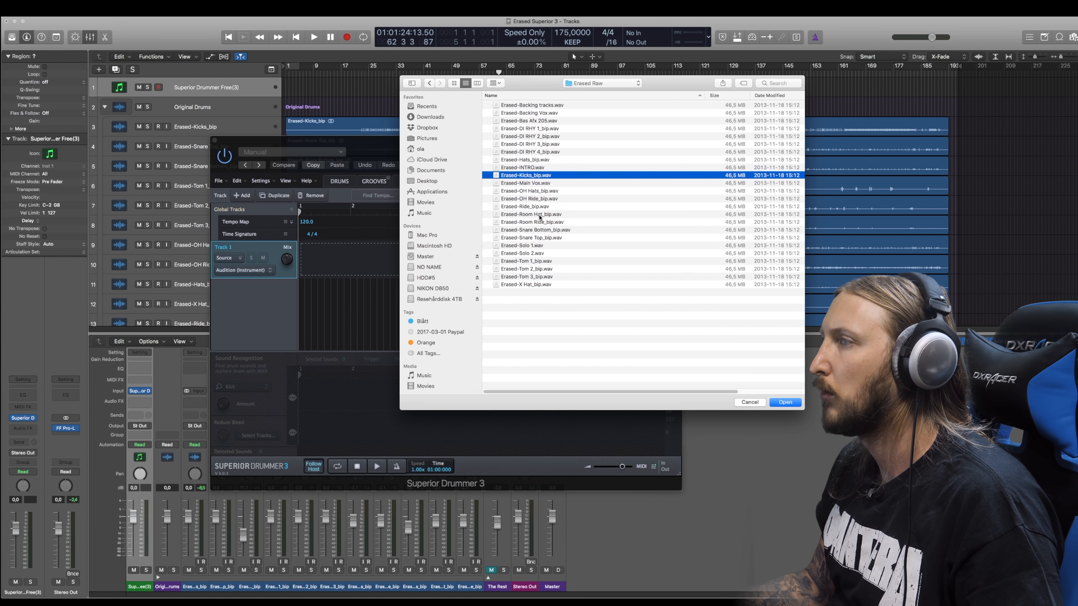
pyautogui.keyDown('super'); pyautogui.click(544, 238); pyautogui.keyUp('super')
pyautogui.keyDown('super'); pyautogui.click(539, 260); pyautogui.keyUp('super')
pyautogui.keyDown('super'); pyautogui.click(537, 269); pyautogui.keyUp('super')
pyautogui.keyDown('super'); pyautogui.click(536, 276); pyautogui.keyUp('super')
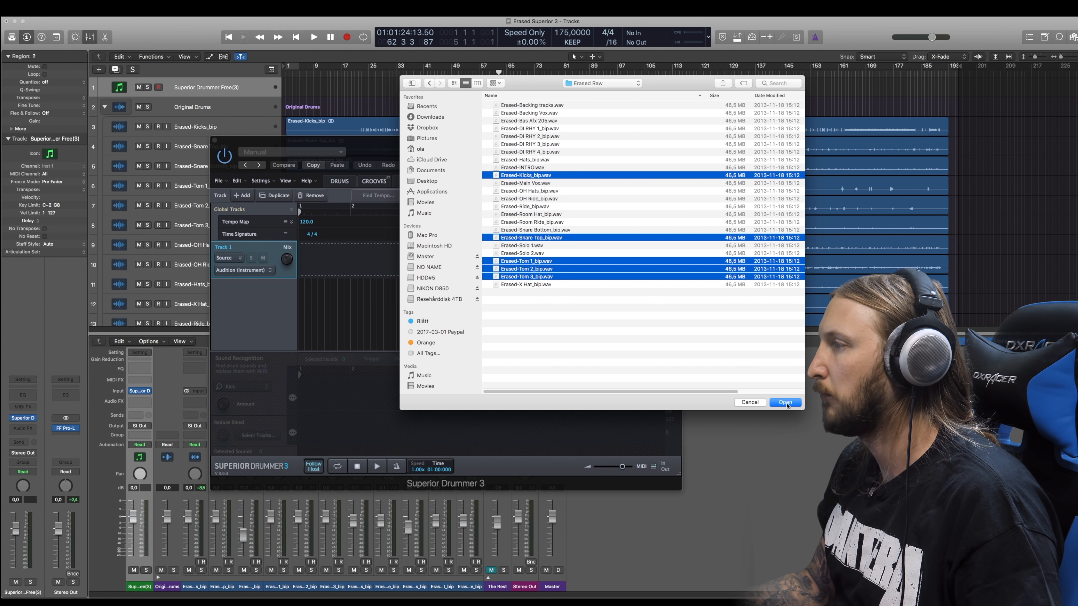
pyautogui.press('Return')
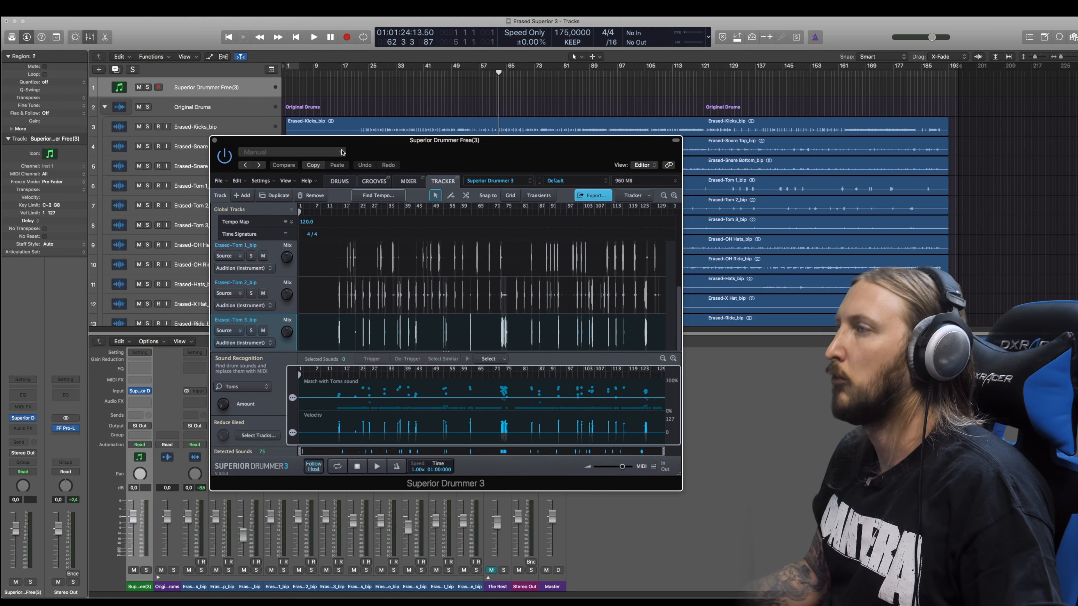
# Audition the soloed Superior Drummer track during playback and load the Texas Metal preset
pyautogui.press('space')
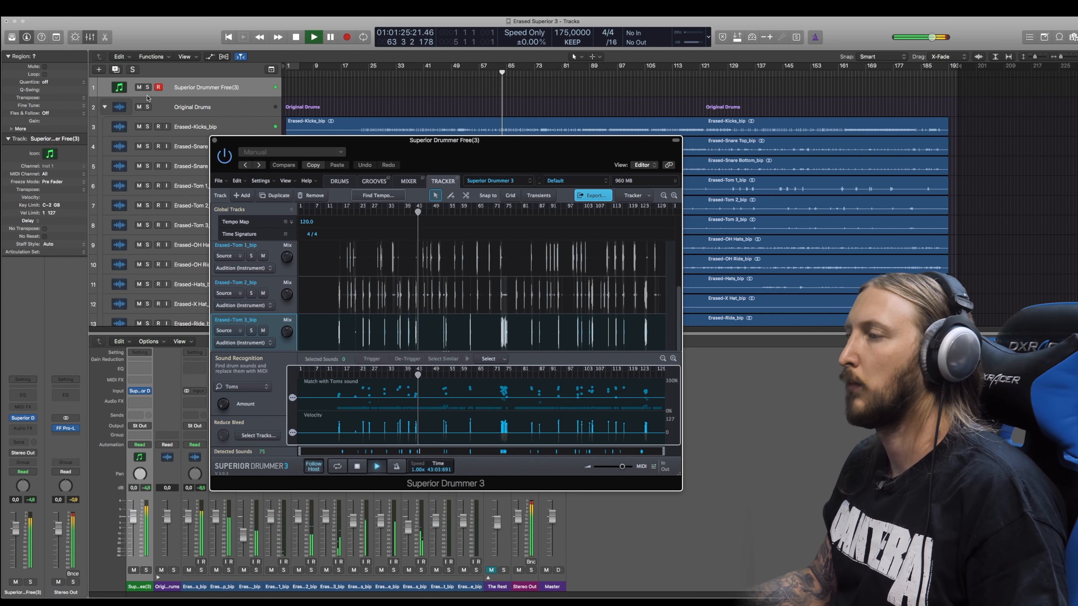
pyautogui.click(147, 88)
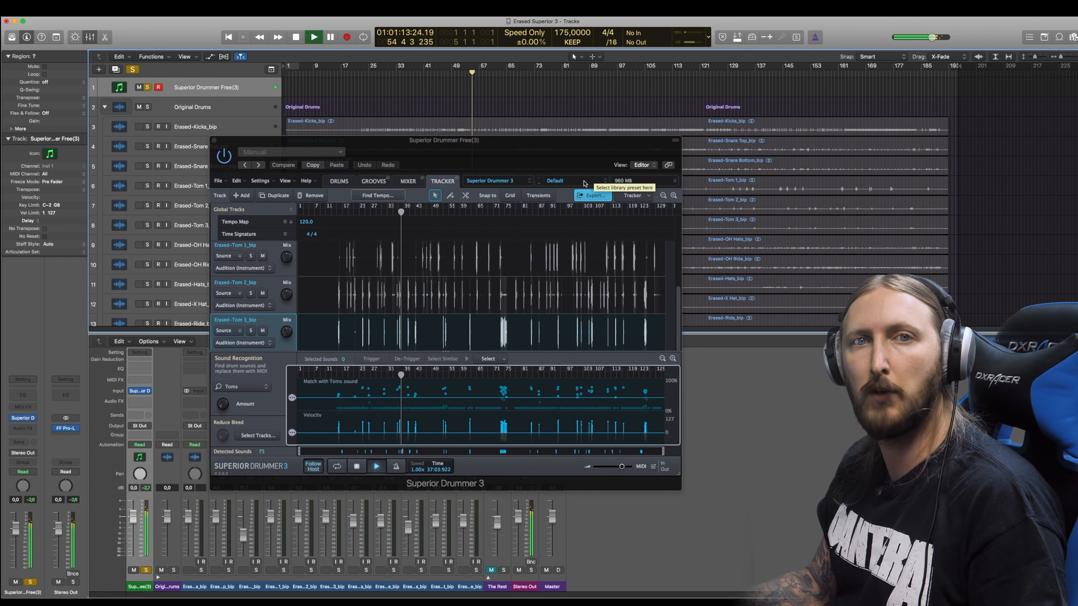
pyautogui.click(585, 182)
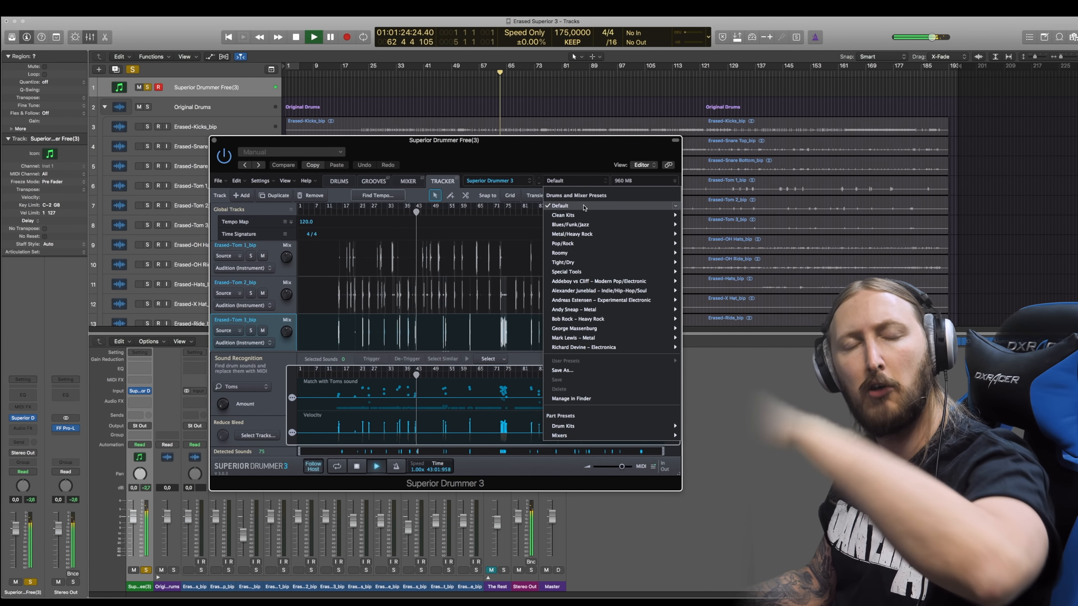
pyautogui.moveTo(594, 237)
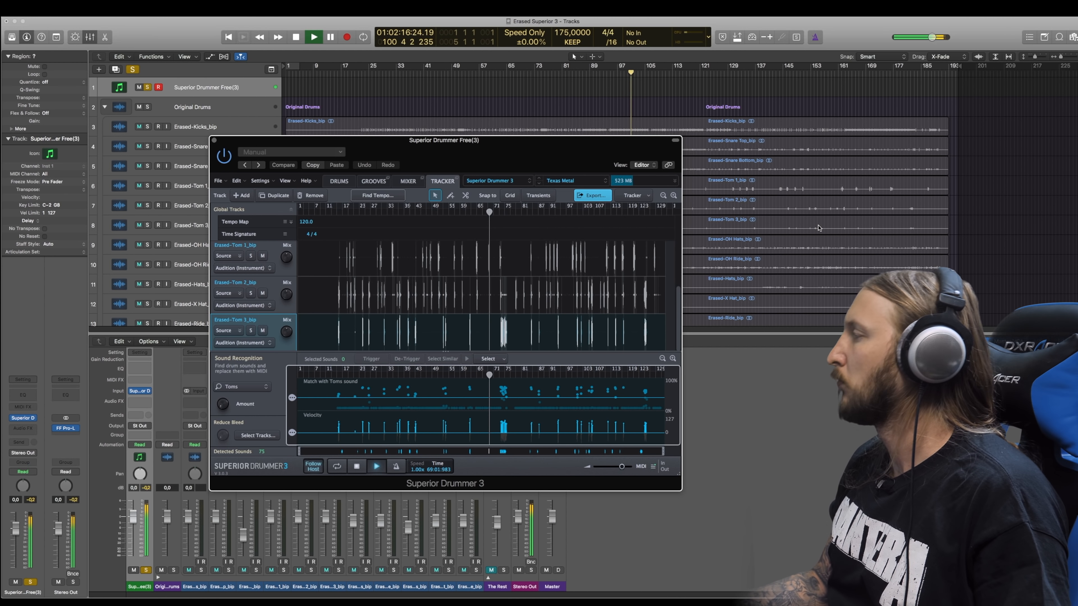
pyautogui.scroll(3, 351, 276)
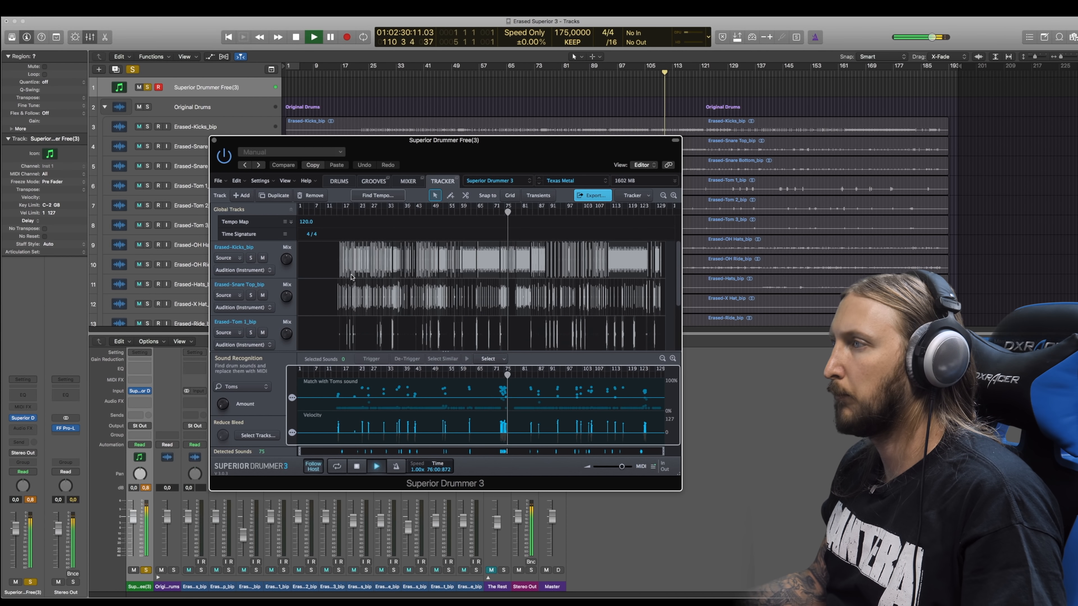
pyautogui.press('space')
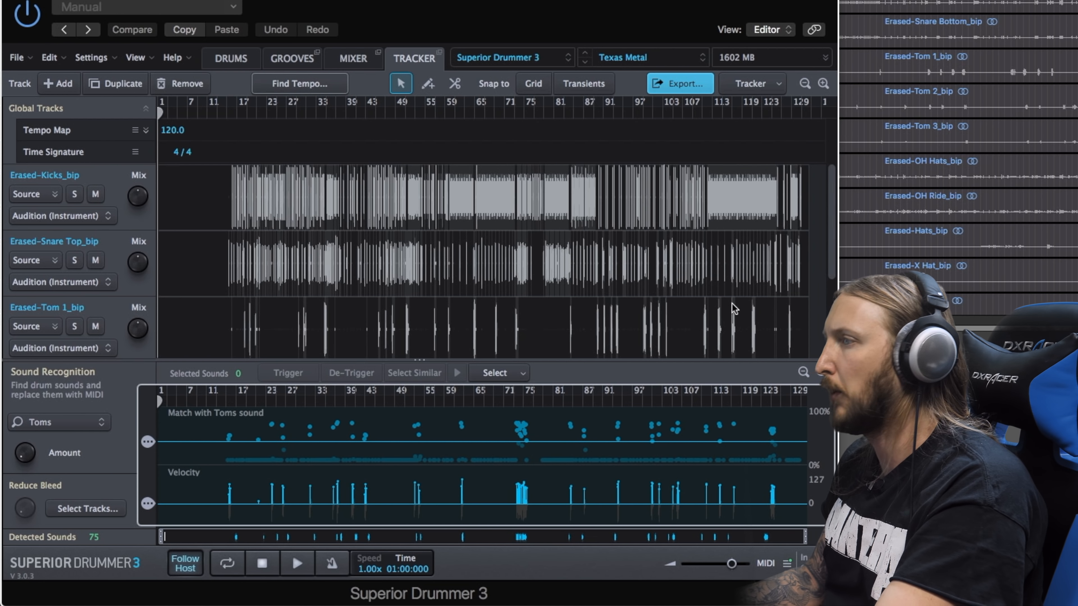
# Select the weak-match sound just before bar 131 on the Snare Top track and fine-tune the Snare match threshold
pyautogui.moveTo(161, 537); pyautogui.dragTo(777, 537)
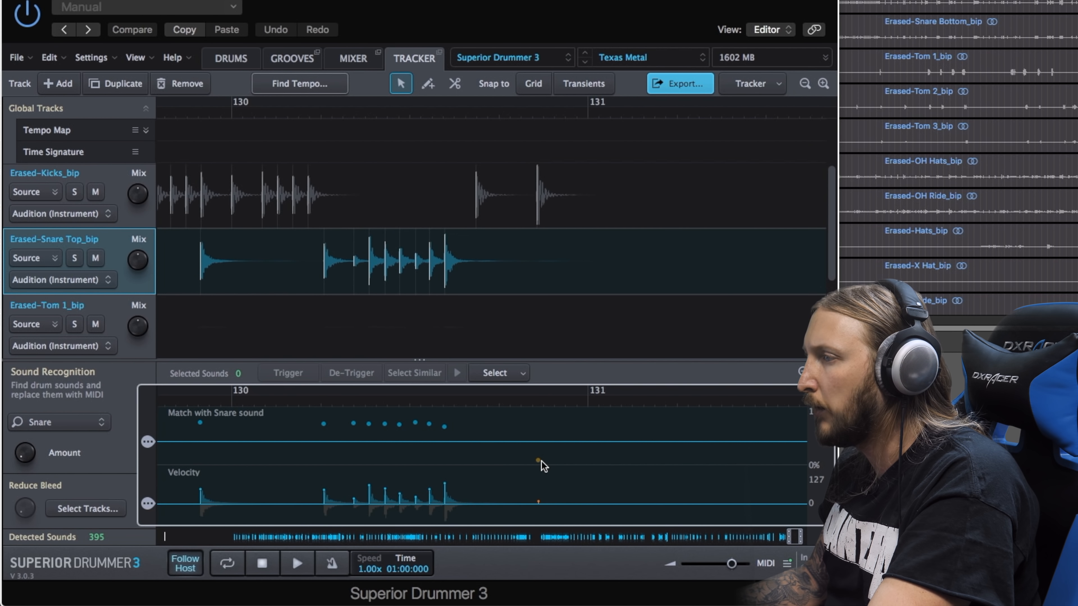
pyautogui.moveTo(540, 461)
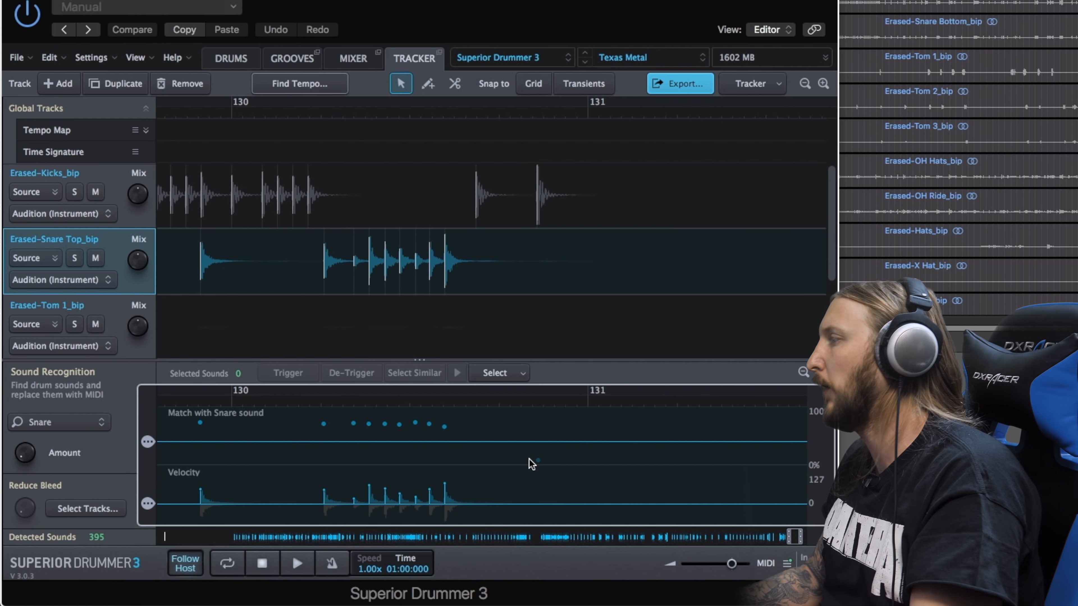
pyautogui.click(537, 461)
pyautogui.moveTo(148, 442)
pyautogui.mouseDown()
pyautogui.moveTo(148, 464)
pyautogui.moveTo(148, 438)
pyautogui.mouseUp()
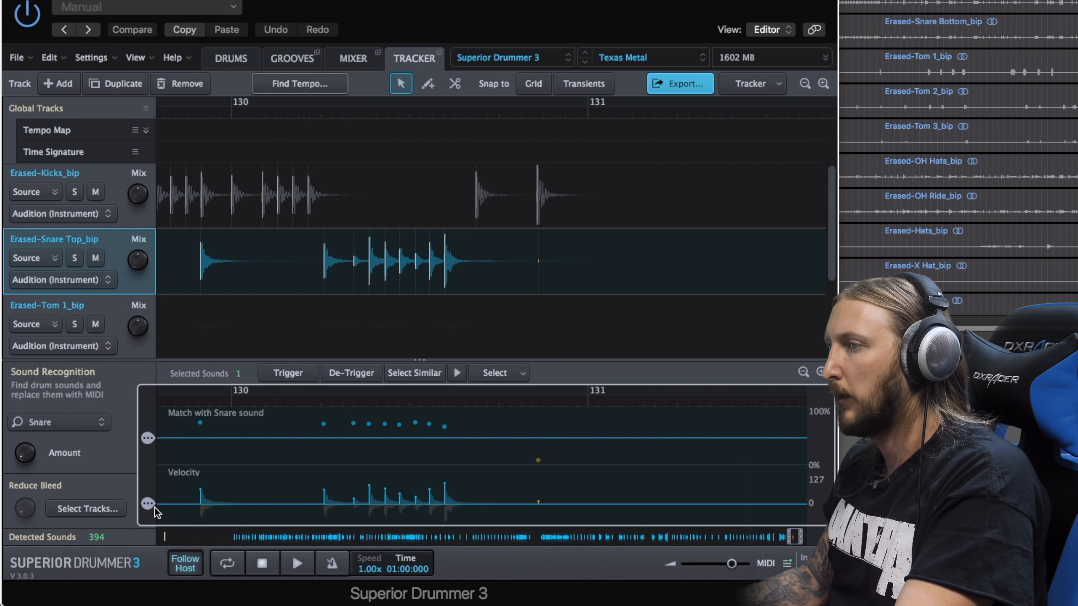
pyautogui.moveTo(147, 438)
pyautogui.mouseDown()
pyautogui.moveTo(144, 422)
pyautogui.moveTo(147, 441)
pyautogui.mouseUp()
# Raise the velocity of the quiet snare hit shortly after bar 130 and try adding a manual hit just before it
pyautogui.moveTo(354, 495)
pyautogui.mouseDown()
pyautogui.moveTo(352, 448)
pyautogui.moveTo(353, 481)
pyautogui.mouseUp()
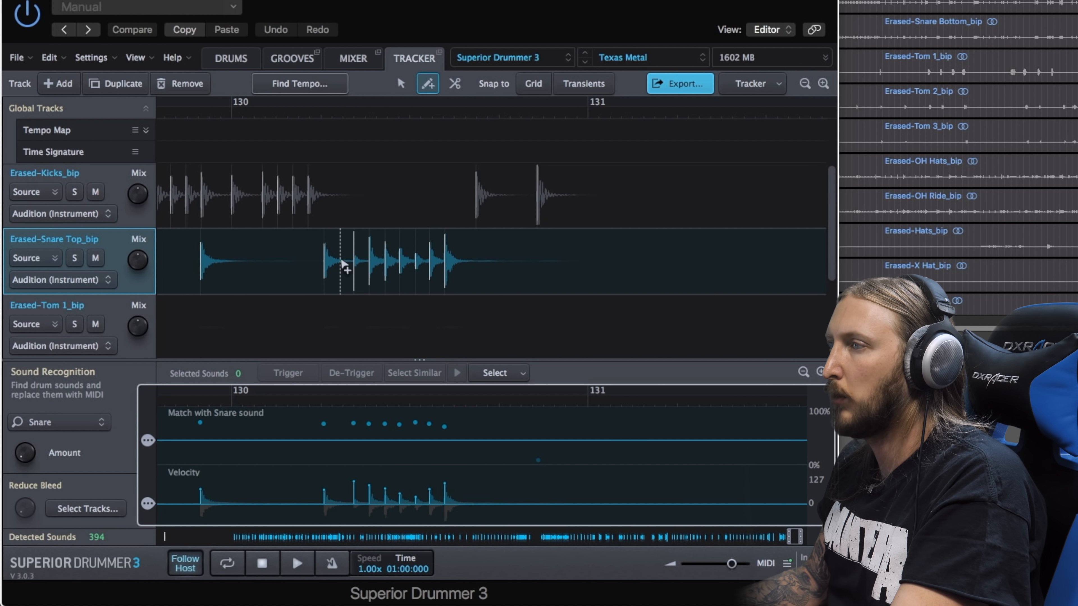
pyautogui.click(335, 257)
pyautogui.click(339, 262)
pyautogui.click(343, 258)
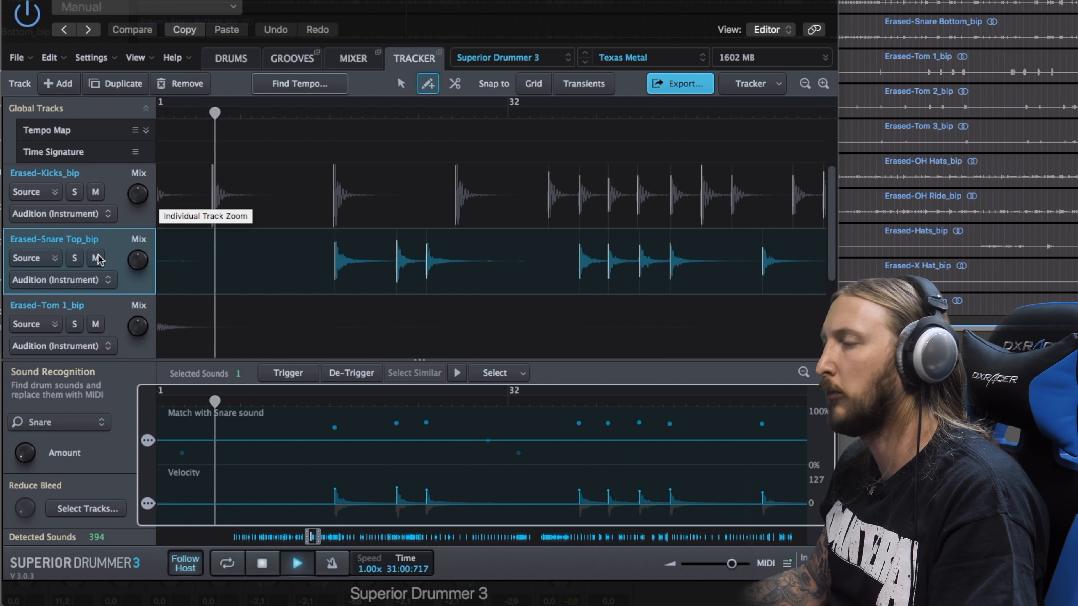
# Solo the Snare Top track and sweep its mix between 100% source audio and mostly samples to set the blend
pyautogui.click(74, 258)
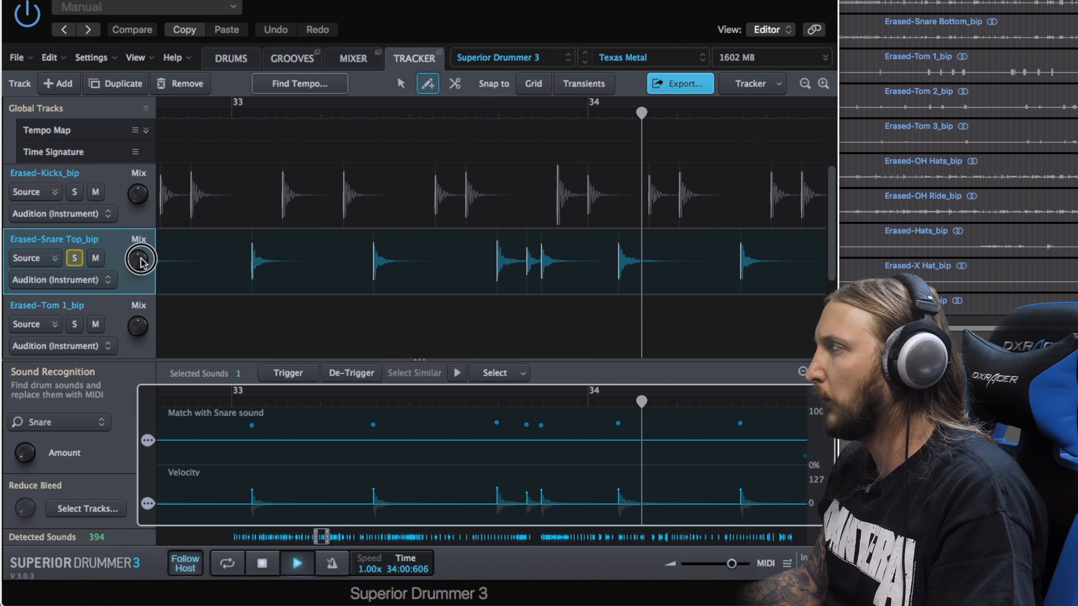
pyautogui.moveTo(141, 268)
pyautogui.moveTo(141, 268); pyautogui.dragTo(156, 382)
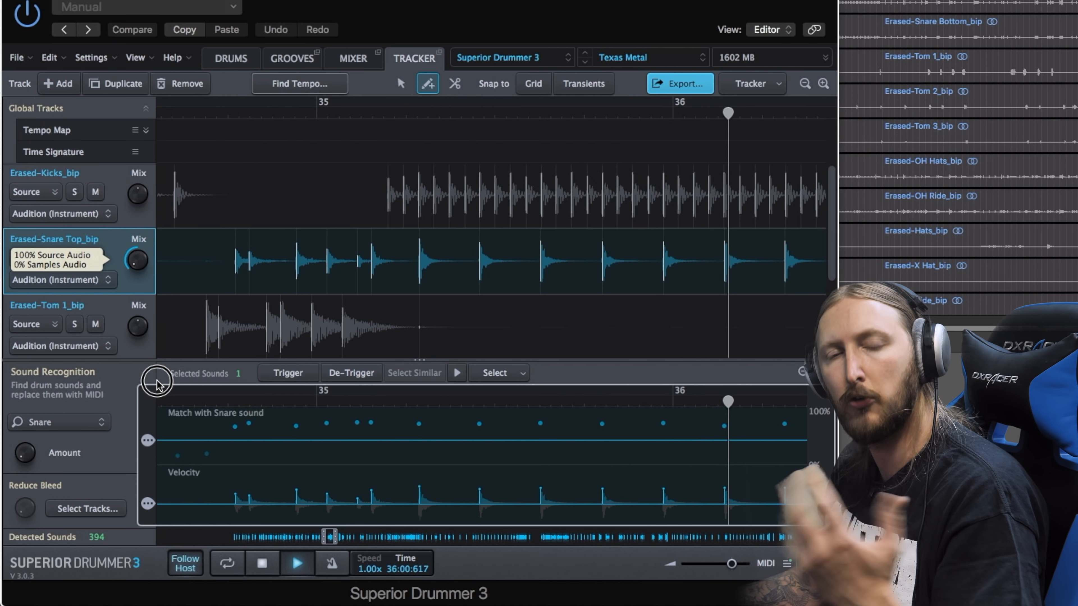
pyautogui.moveTo(157, 382); pyautogui.dragTo(141, 261)
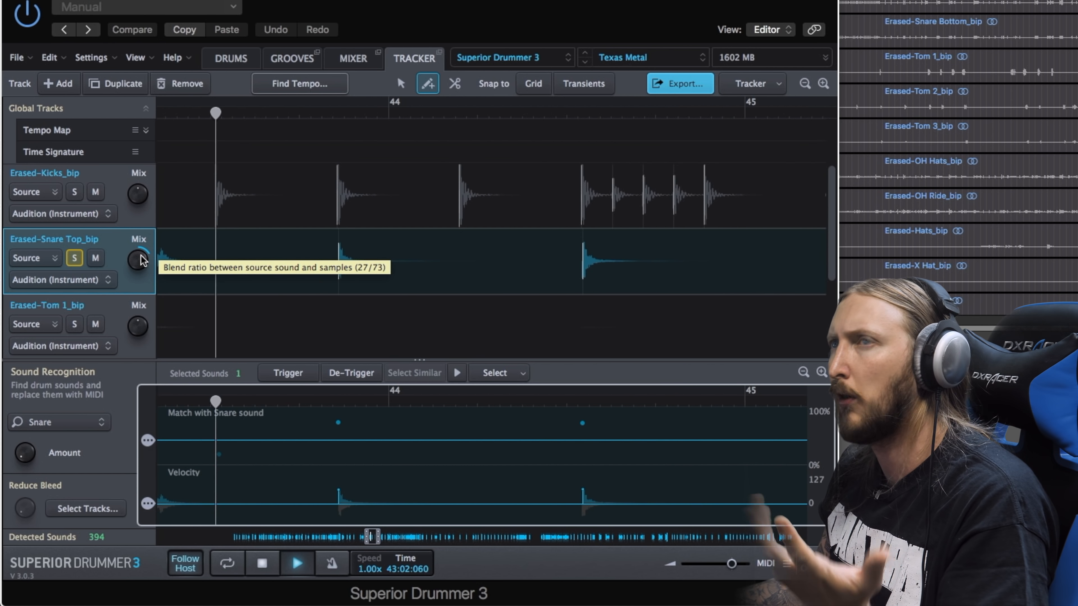
pyautogui.moveTo(141, 262)
pyautogui.mouseDown()
pyautogui.moveTo(141, 225)
pyautogui.moveTo(141, 269)
pyautogui.mouseUp()
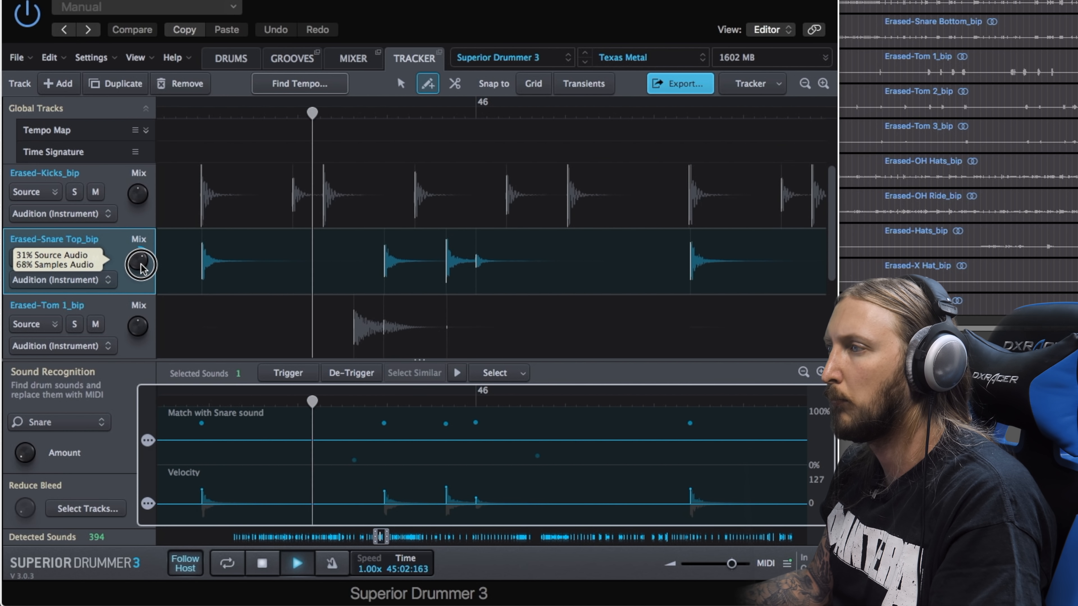
pyautogui.moveTo(140, 282); pyautogui.dragTo(144, 254)
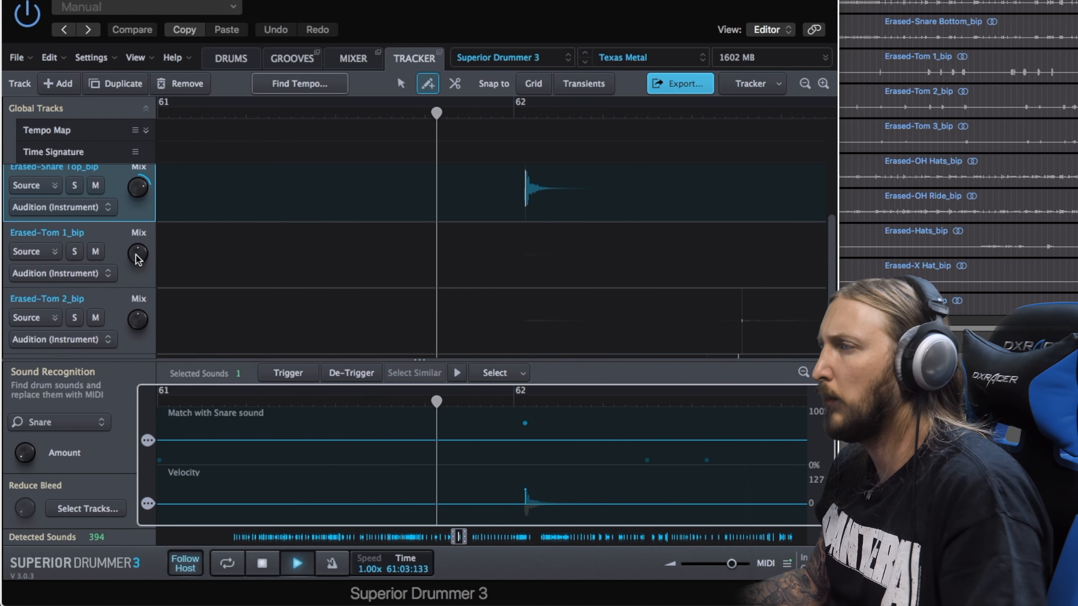
pyautogui.scroll(2, 223, 260)
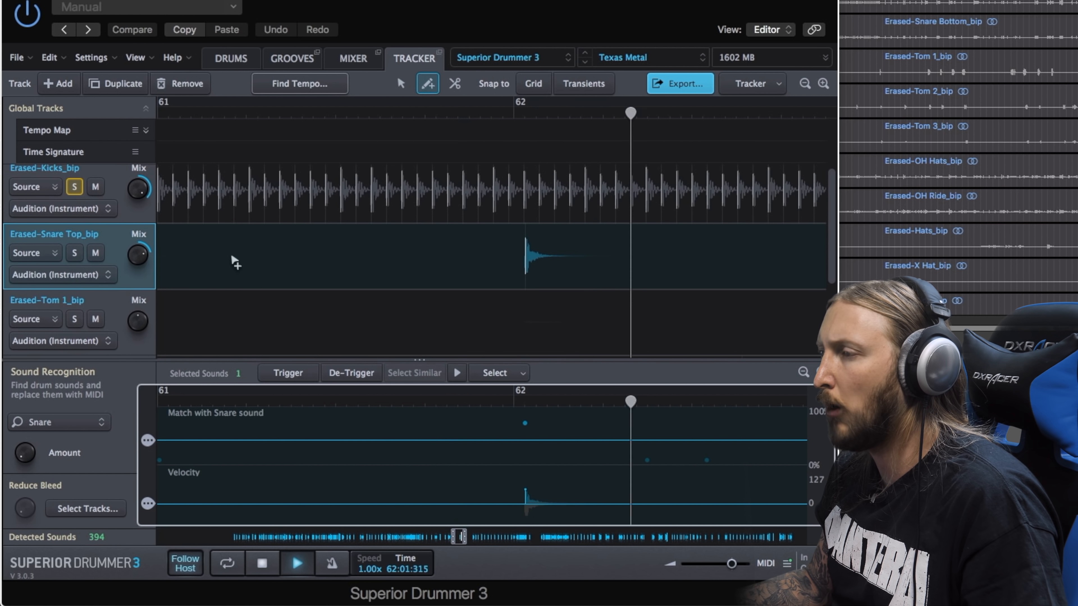
pyautogui.moveTo(458, 537); pyautogui.dragTo(447, 537)
pyautogui.scroll(-2, 105, 227)
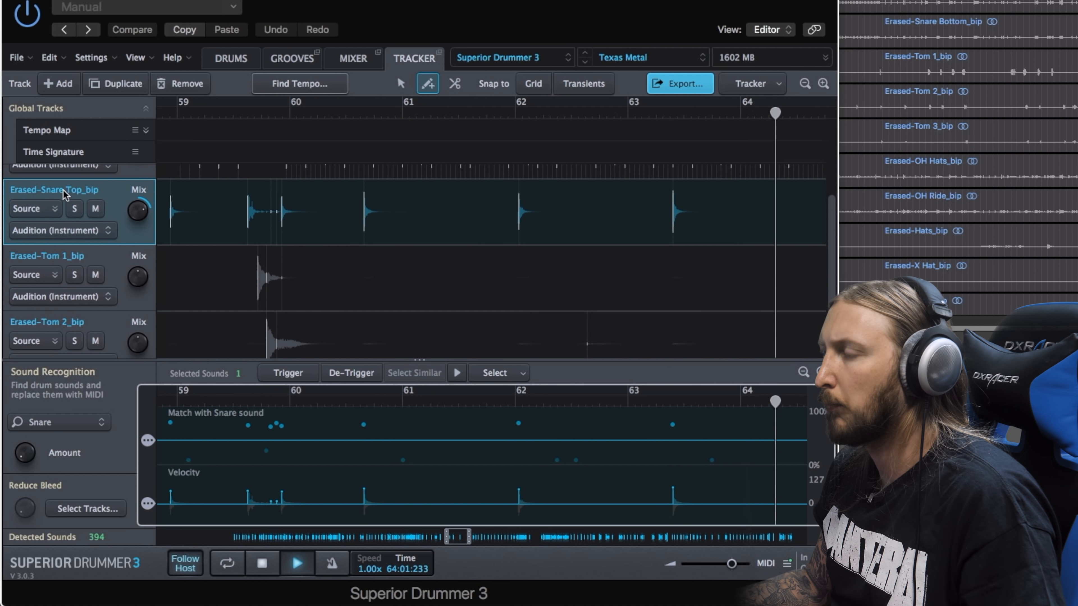
pyautogui.hscroll(-6, 259, 181)
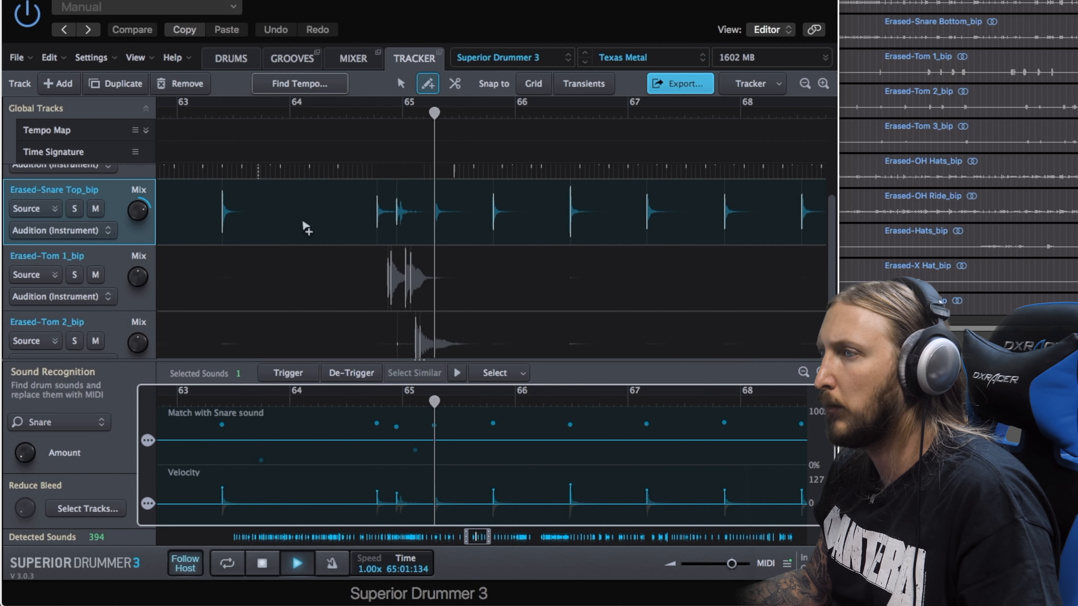
pyautogui.hscroll(-3, 306, 229)
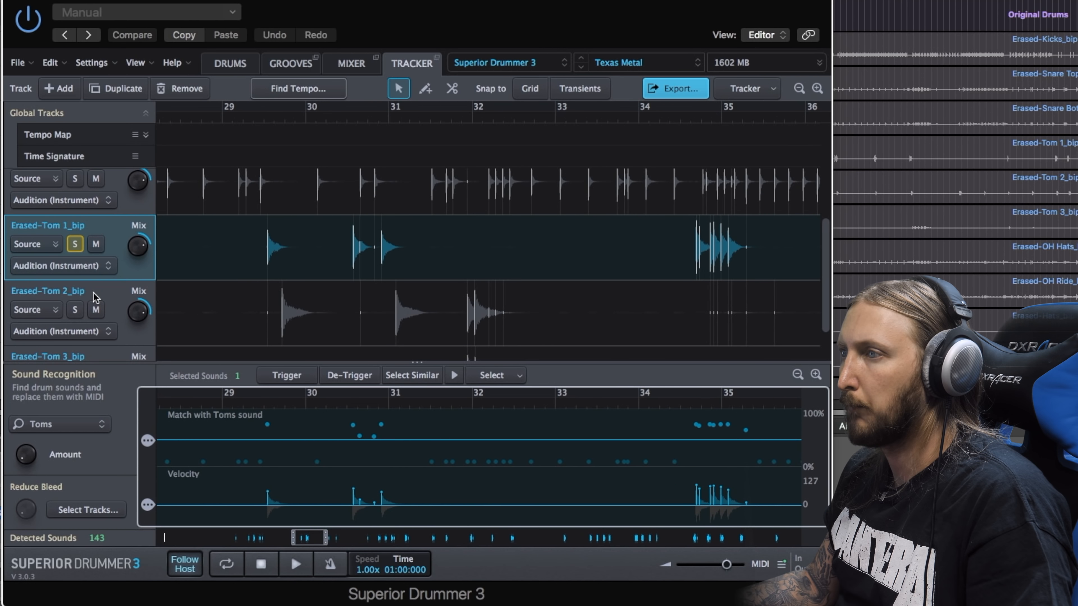
# Solo the Tom 2 track instead of Tom 1 and raise its required Toms sound match to 84%
pyautogui.click(79, 313)
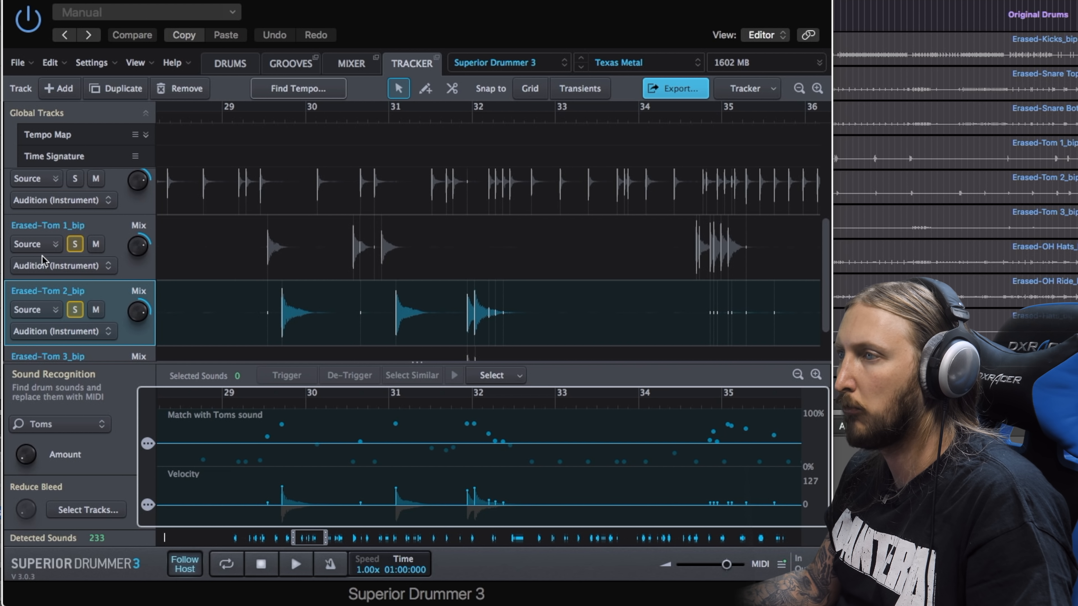
pyautogui.click(76, 244)
pyautogui.hscroll(4, 371, 313)
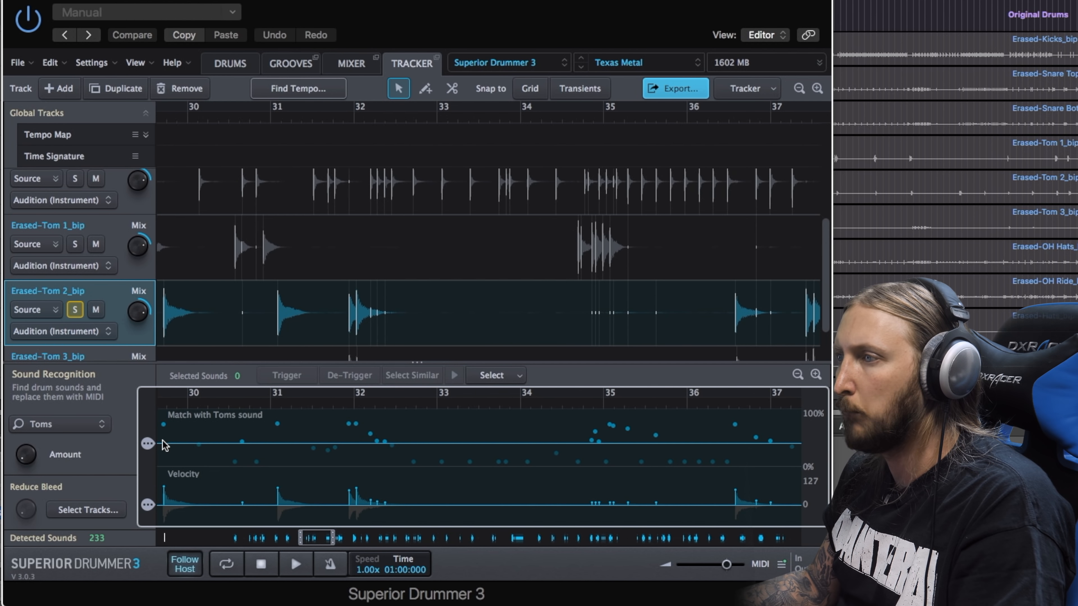
pyautogui.moveTo(148, 446)
pyautogui.mouseDown()
pyautogui.moveTo(150, 423)
pyautogui.moveTo(151, 435)
pyautogui.mouseUp()
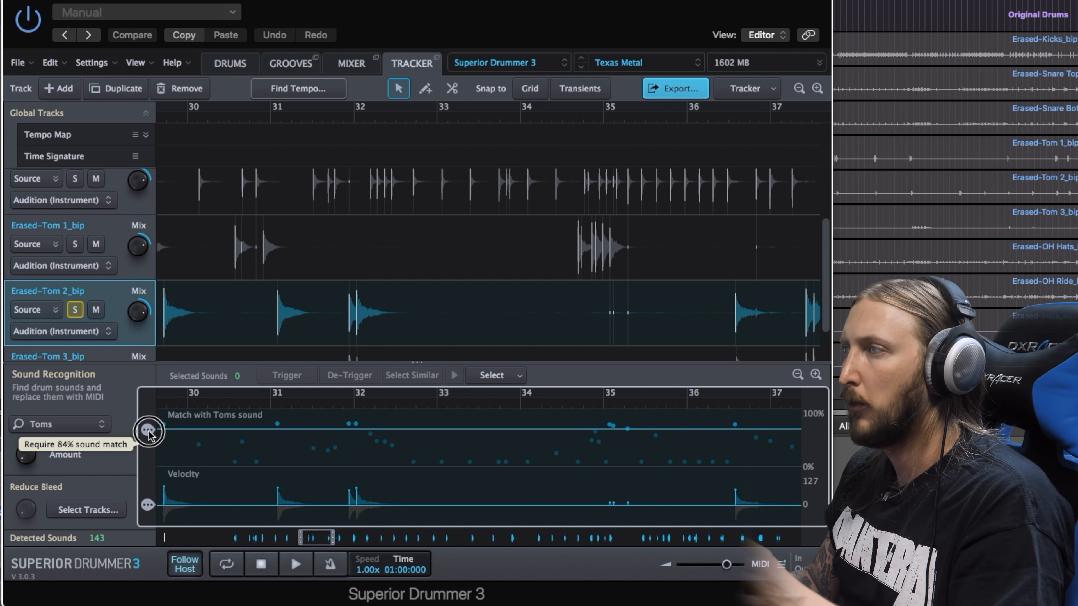
# De-trigger the three false Tom 2 hits just after bar 35 and raise the Toms match threshold on the Tom 1 track above its weak hits
pyautogui.moveTo(605, 302); pyautogui.dragTo(655, 336)
pyautogui.click(346, 377)
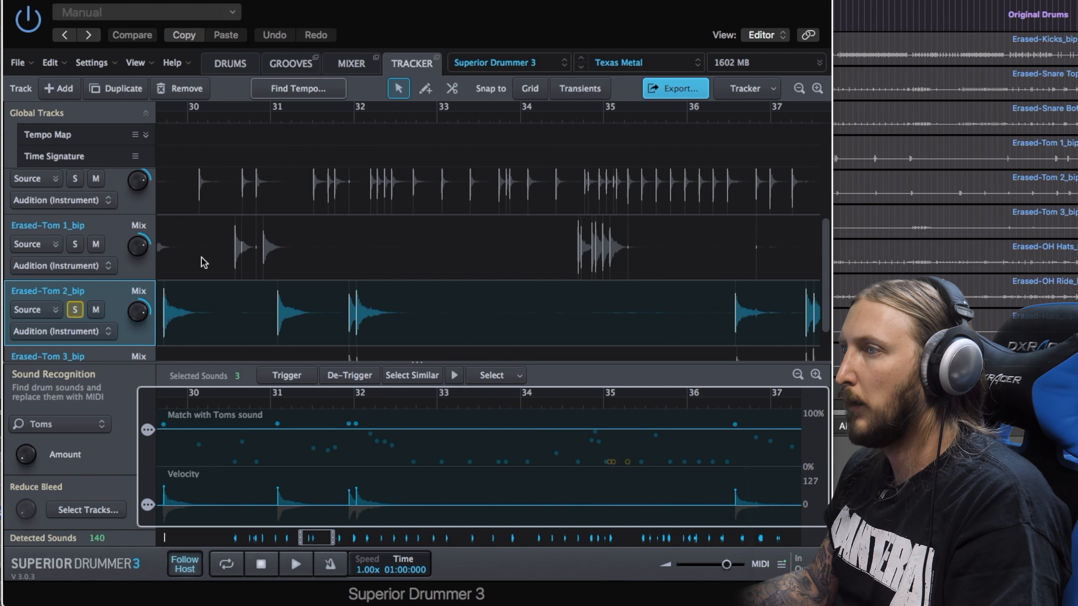
pyautogui.click(133, 231)
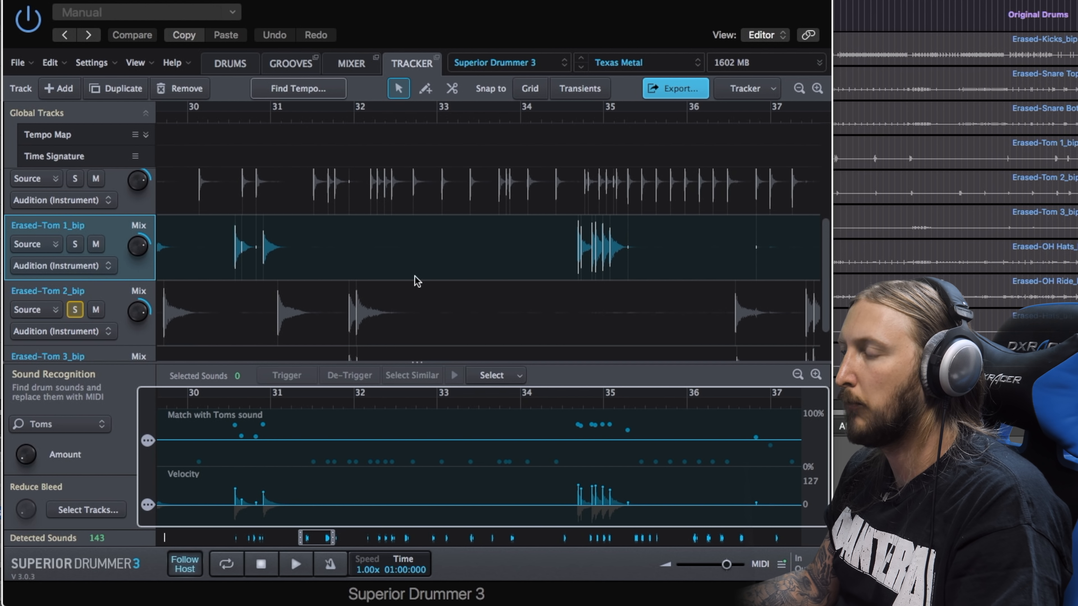
pyautogui.moveTo(148, 441); pyautogui.dragTo(149, 427)
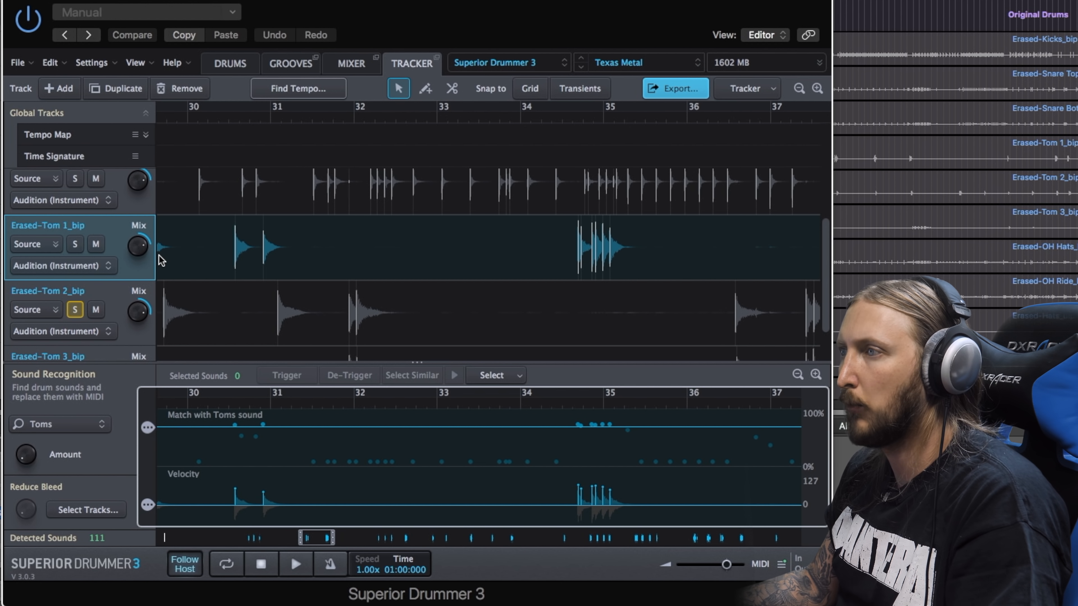
# Select the weak-match snare hit just before bar 32 on the Snare Top track and start playback
pyautogui.scroll(2, 135, 208)
pyautogui.click(128, 209)
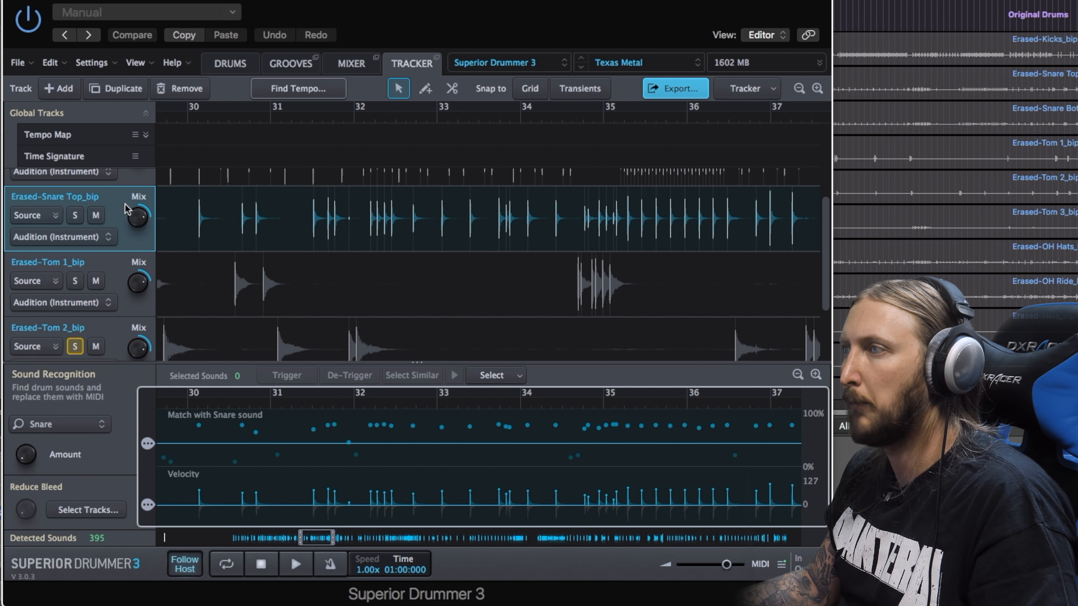
pyautogui.click(348, 221)
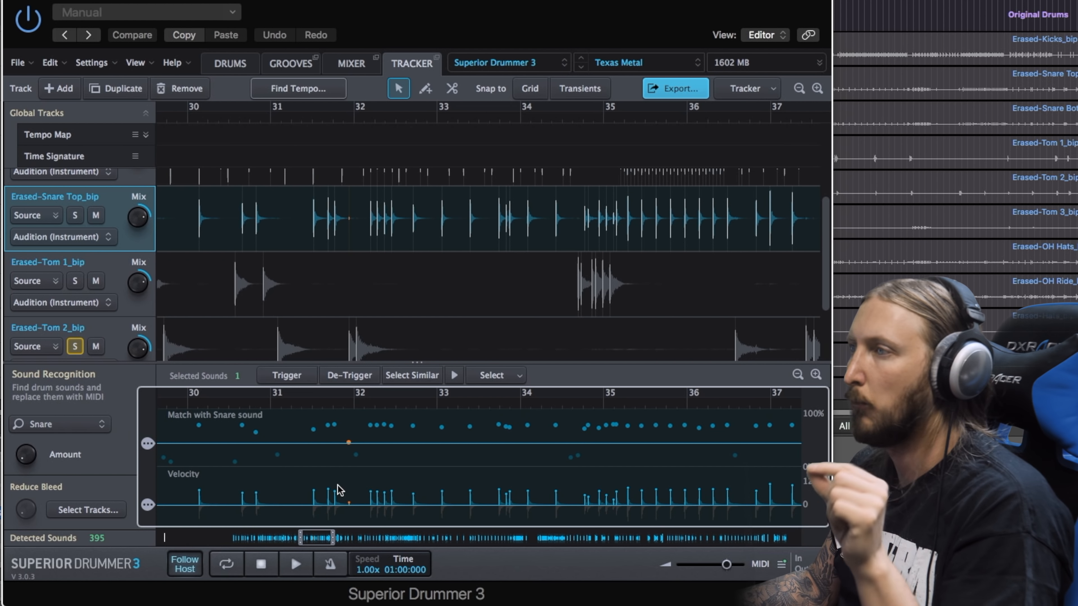
pyautogui.press('space')
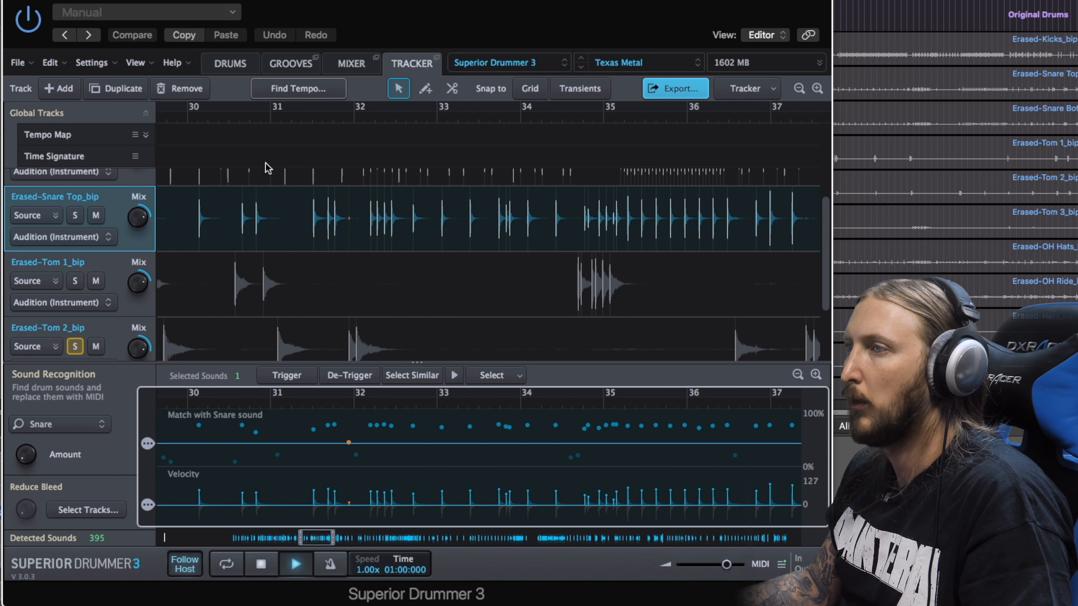
# Raise the Tom 3 track's mix towards the samples, in line with the other tom tracks
pyautogui.scroll(-1, 512, 256)
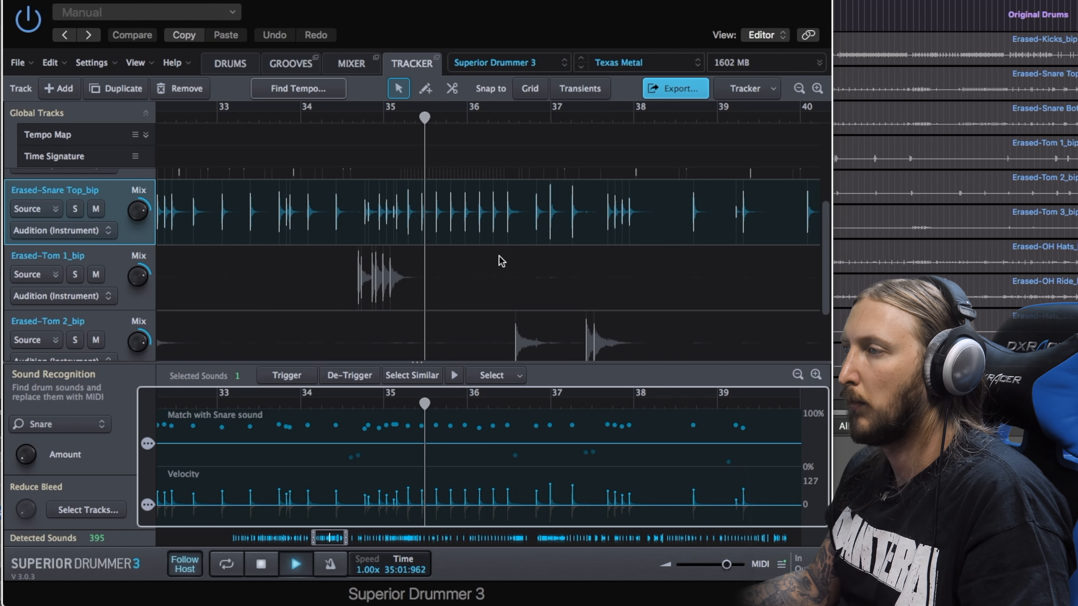
pyautogui.scroll(-3, 500, 256)
pyautogui.scroll(-1, 530, 311)
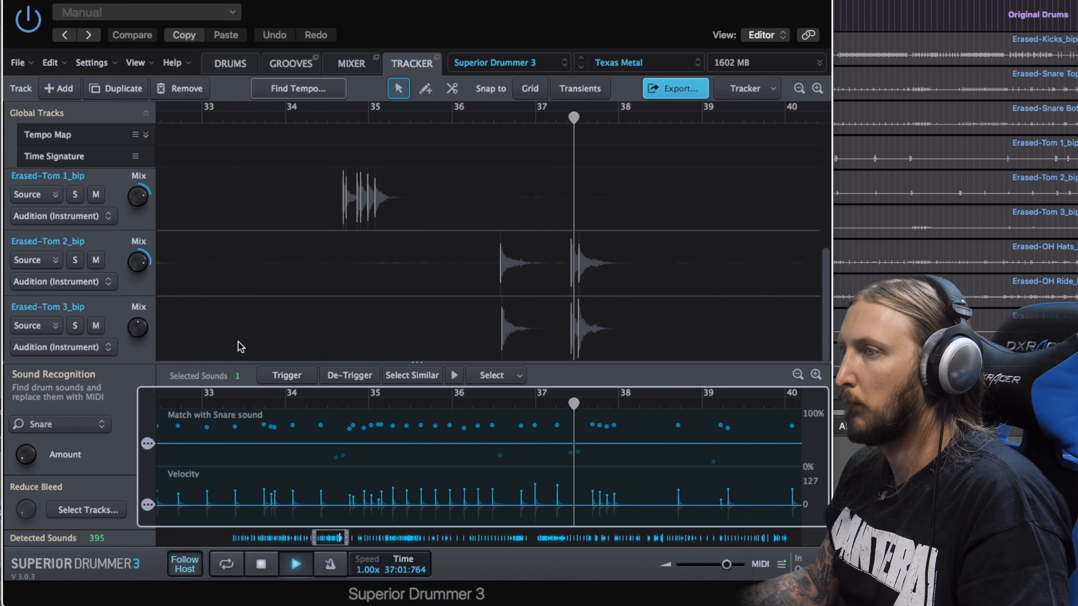
pyautogui.moveTo(138, 327); pyautogui.dragTo(141, 293)
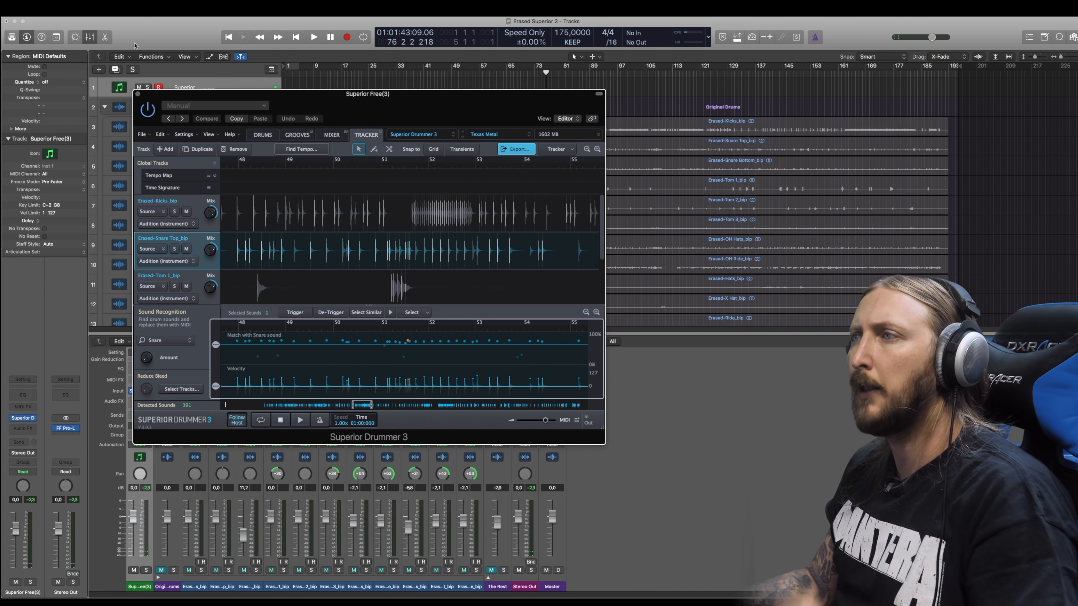
# Move the plug-in window off the track headers, unmute the Original Drums stack and play the song from bar 32
pyautogui.moveTo(227, 93); pyautogui.dragTo(374, 82)
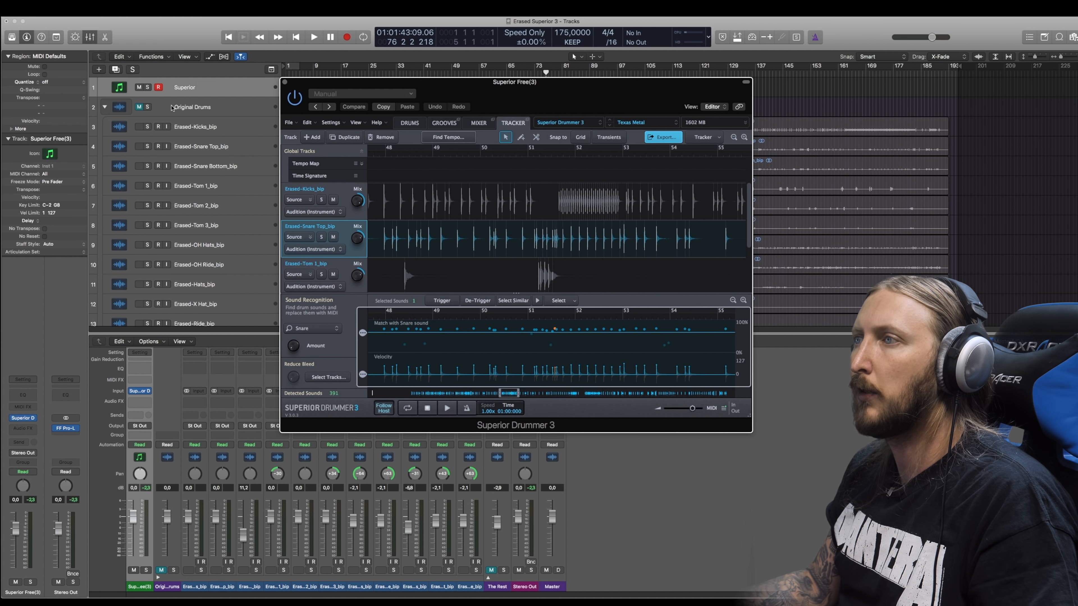
pyautogui.click(185, 108)
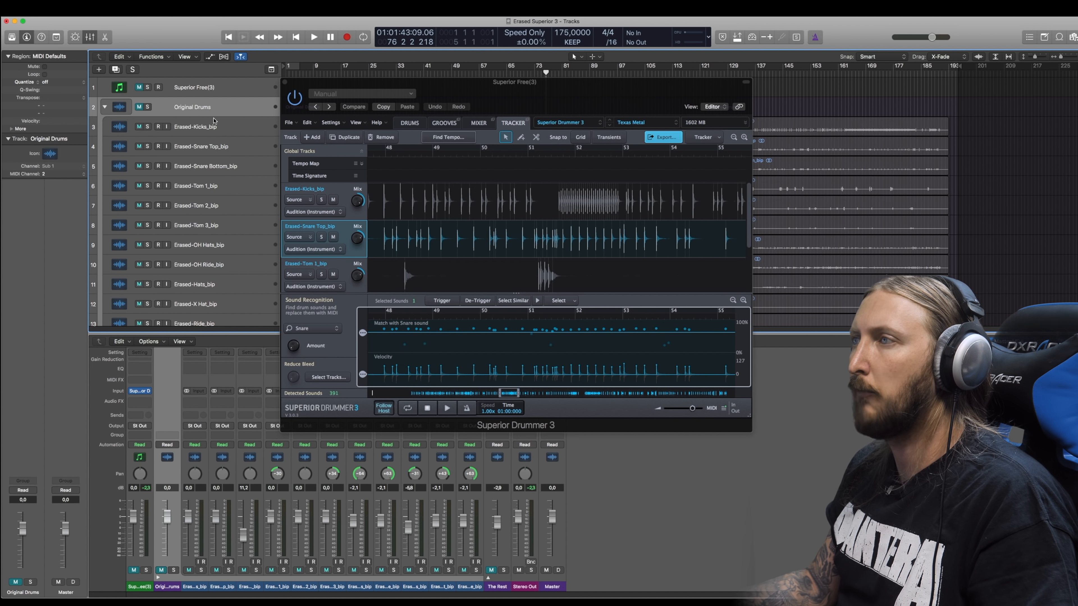
pyautogui.moveTo(317, 90); pyautogui.dragTo(374, 113)
pyautogui.click(142, 107)
pyautogui.click(342, 107)
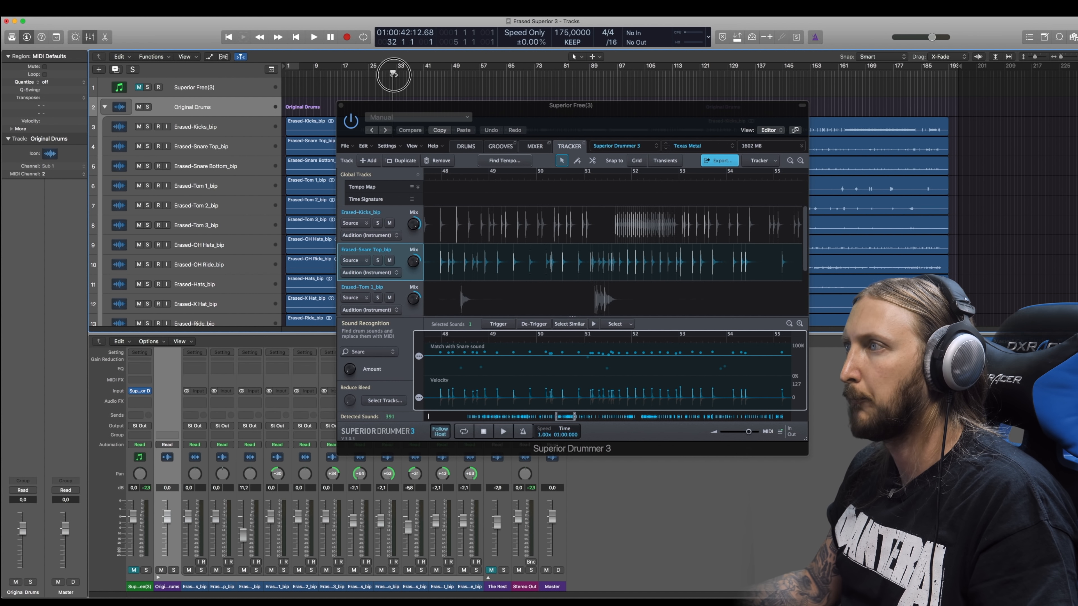
pyautogui.press('space')
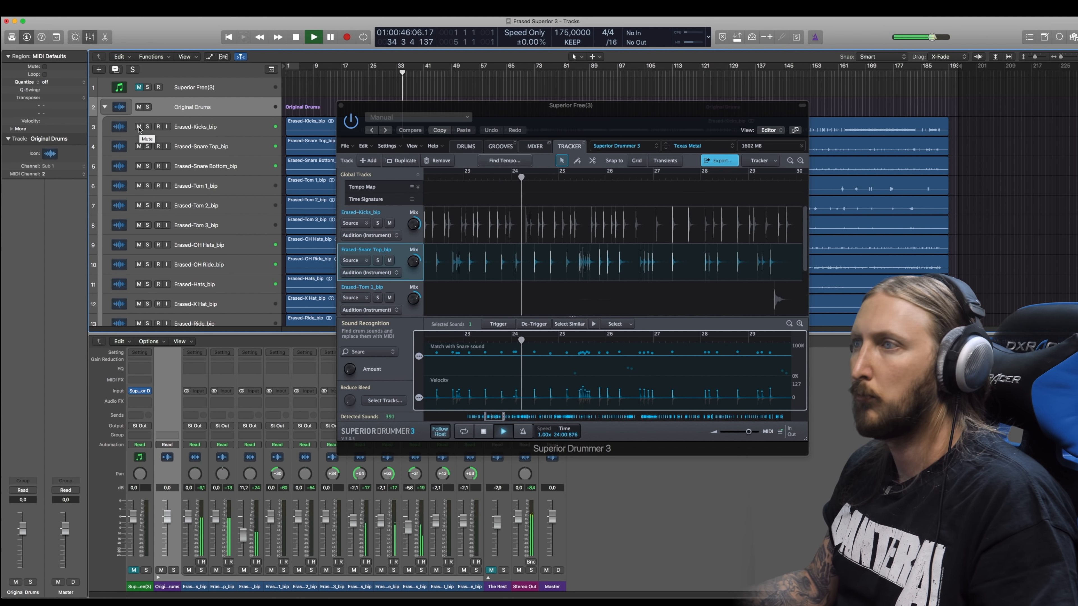
# Mute the original kick, snare top, snare bottom and three tom tracks, and resume playback
pyautogui.press('space')
pyautogui.moveTo(139, 127); pyautogui.dragTo(141, 225)
pyautogui.press('space')
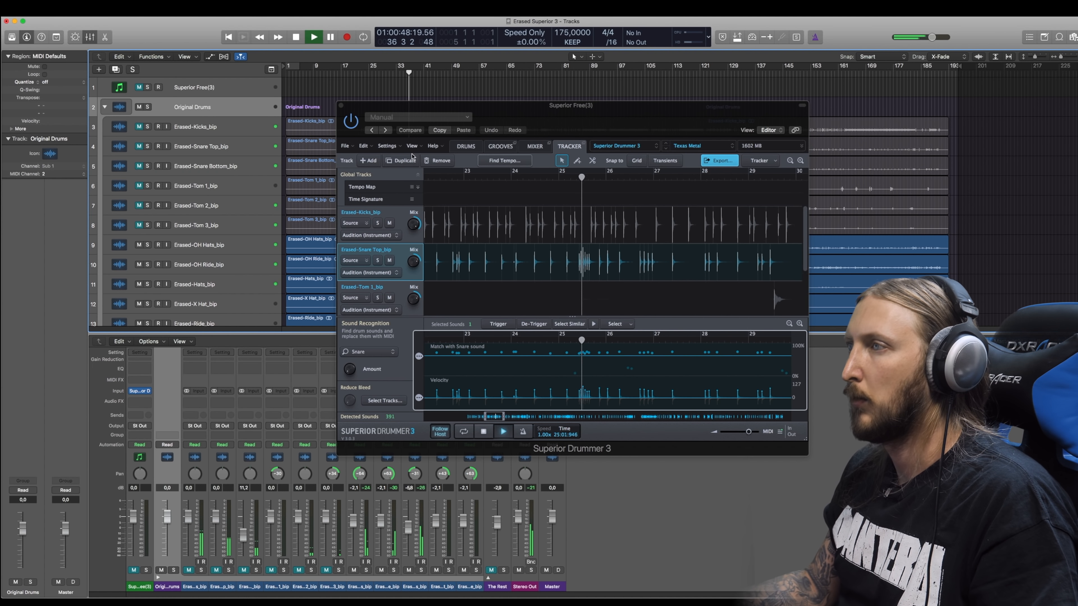
# Unmute the Superior Free(3) instrument track so the samples play together with the original overheads
pyautogui.scroll(-1, 263, 202)
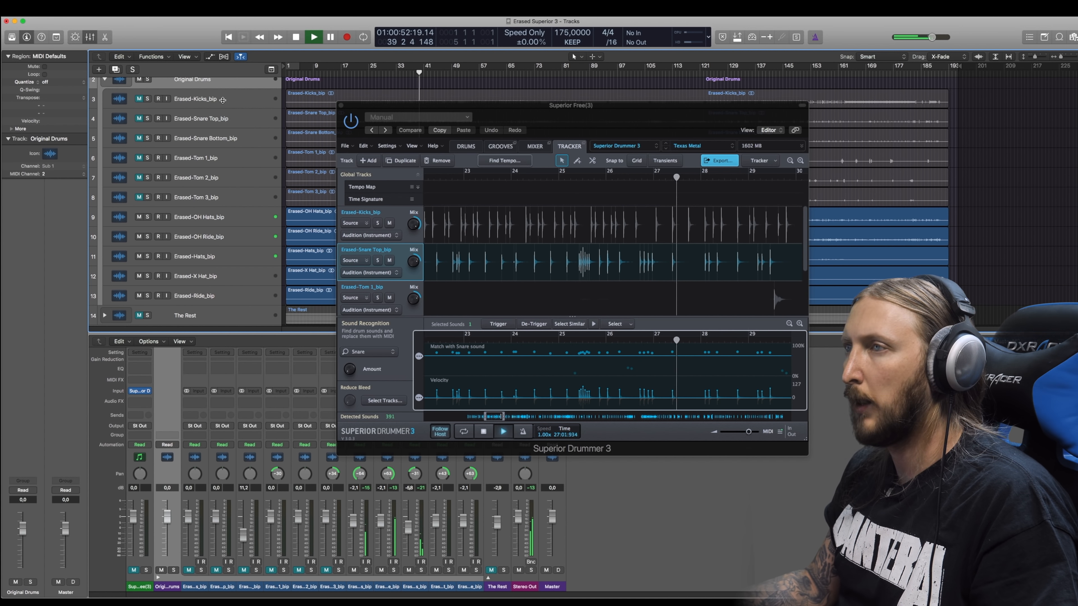
pyautogui.scroll(1, 141, 90)
pyautogui.click(139, 88)
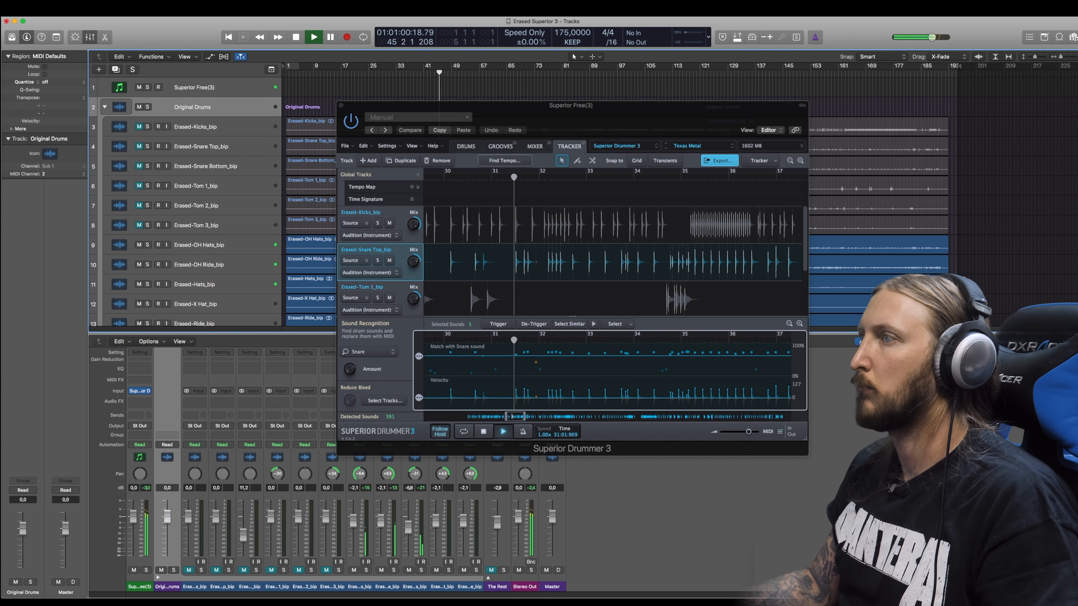
# Lower the Snare match threshold slightly on the Snare Top tracker track and resume playback
pyautogui.click(396, 253)
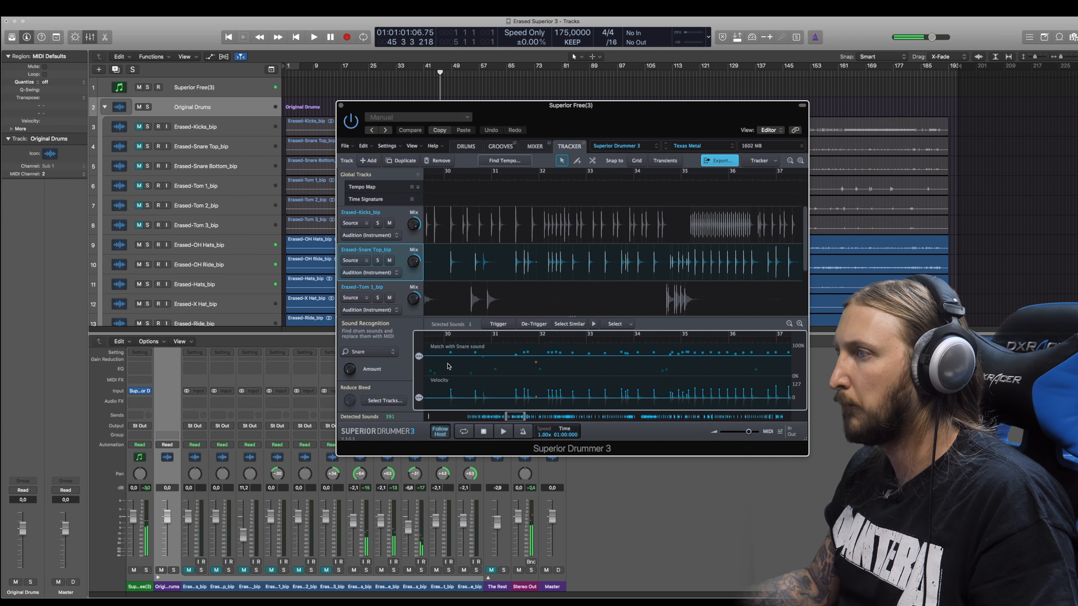
pyautogui.moveTo(417, 356); pyautogui.dragTo(418, 360)
pyautogui.press('space')
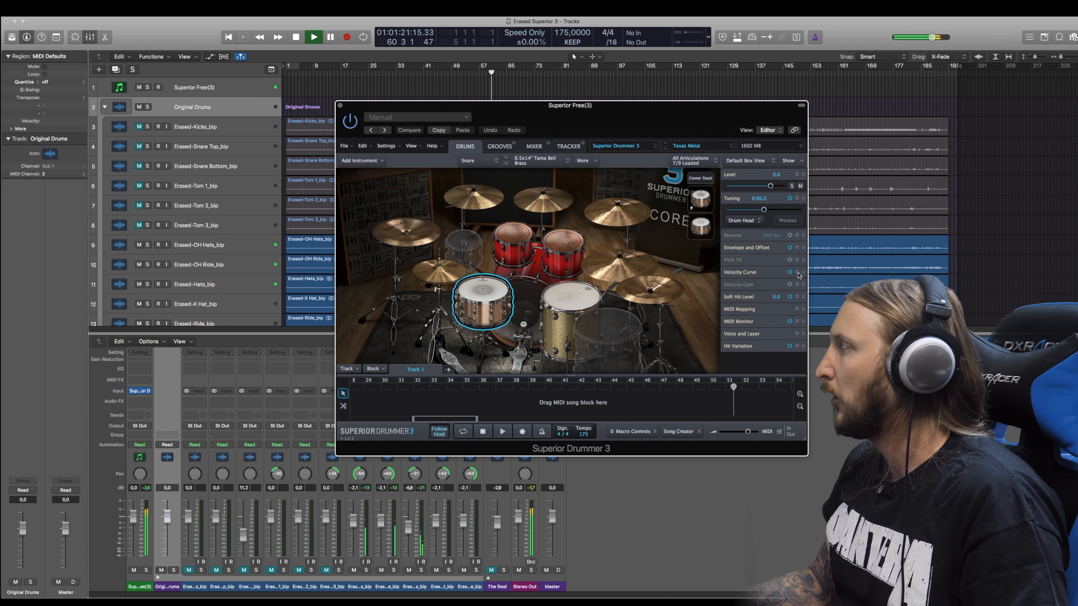
# Audition the Big Swish and Modern Metal High kit presets and slightly raise the Snare Top velocity threshold
pyautogui.click(715, 147)
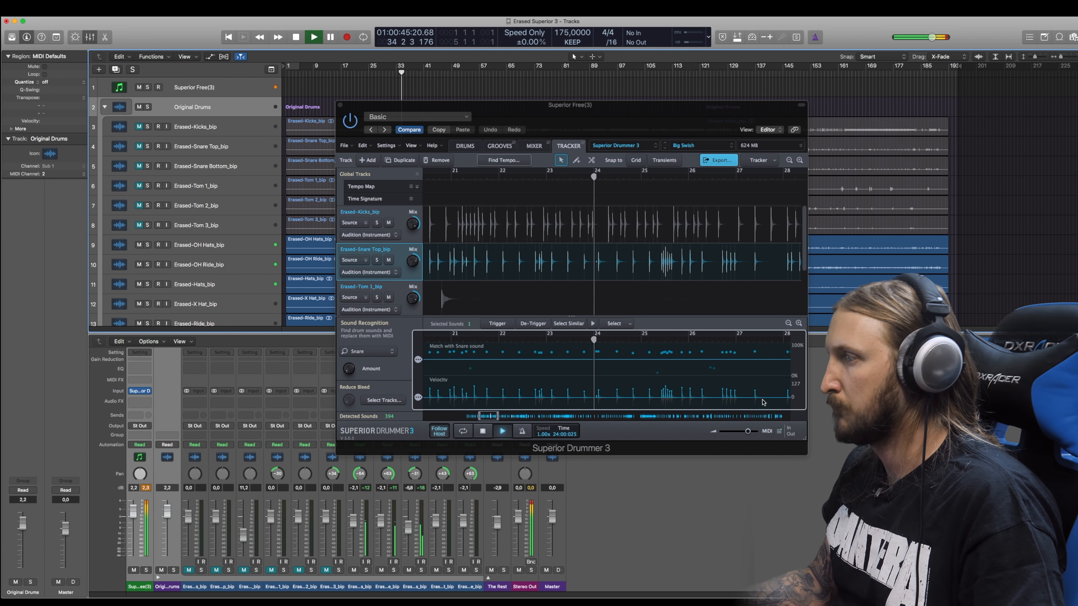
pyautogui.click(438, 395)
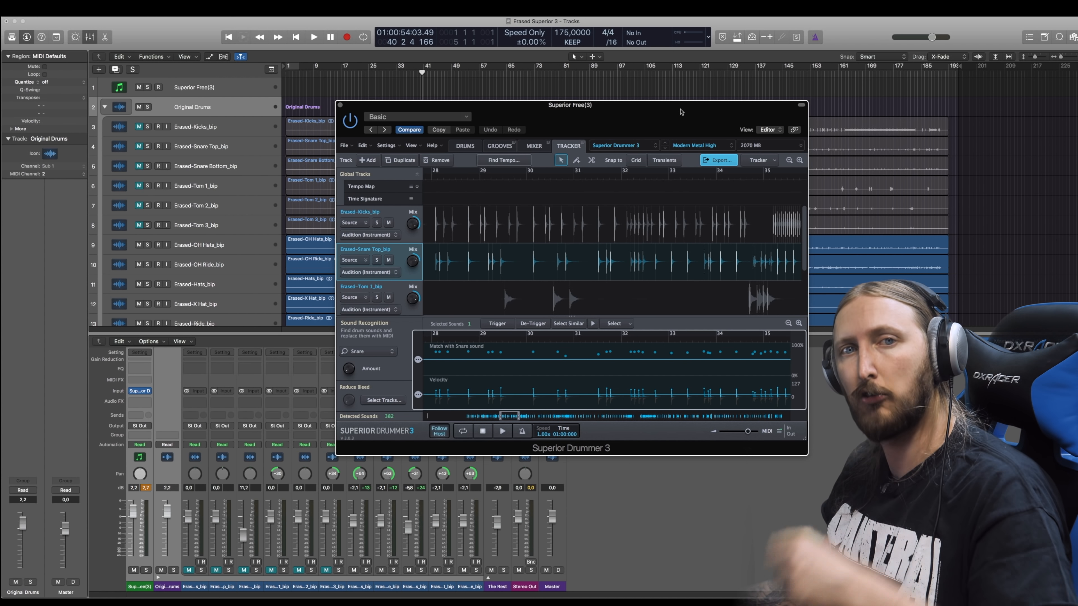
pyautogui.press('space')
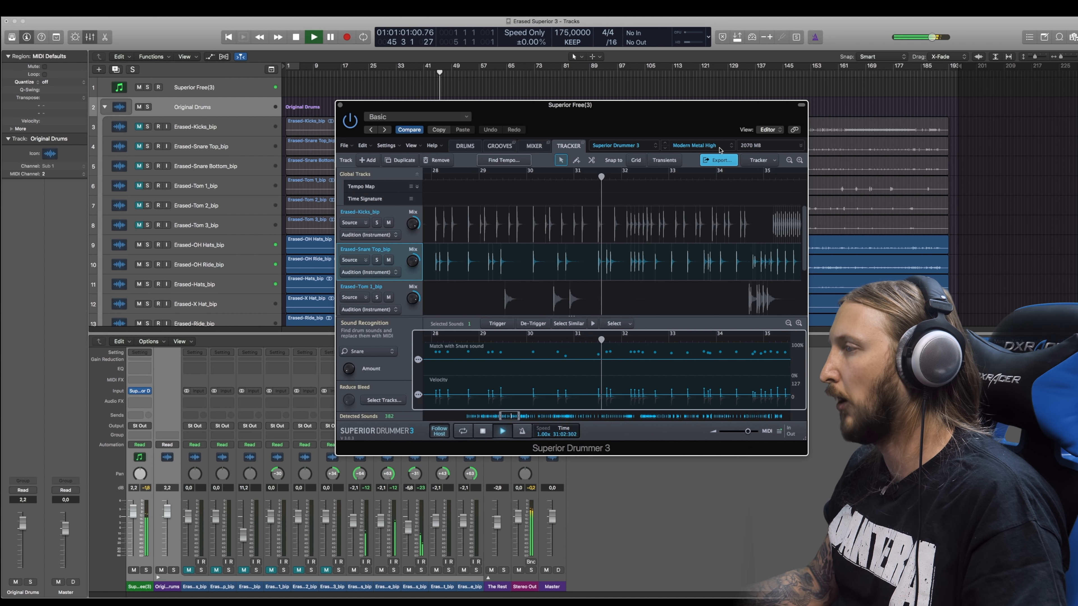
# Load the Djent Style kit preset and play the song with it
pyautogui.click(721, 147)
pyautogui.moveTo(730, 199)
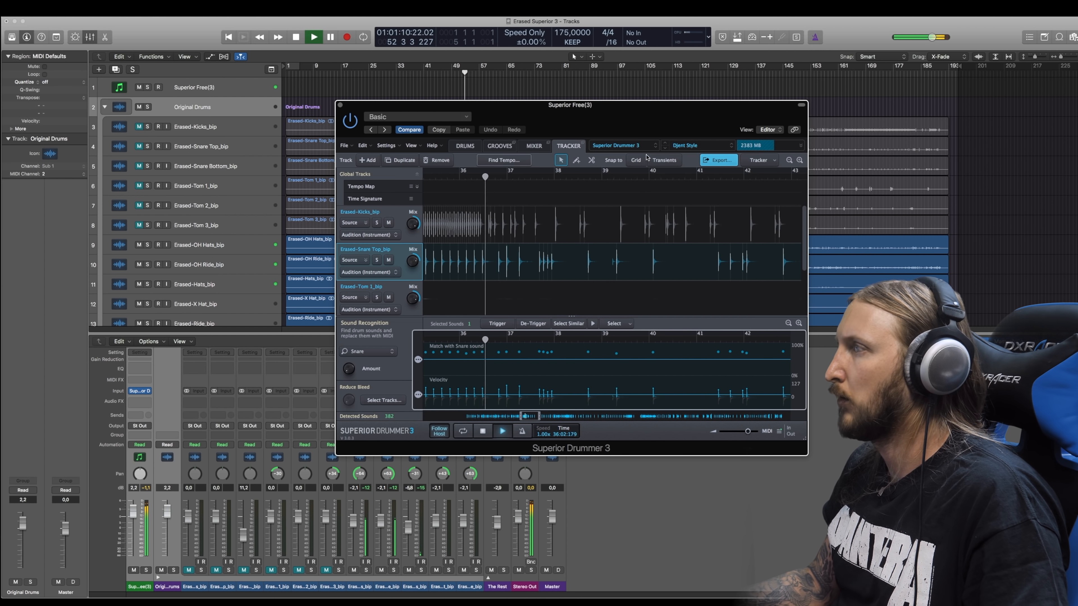
pyautogui.press('space')
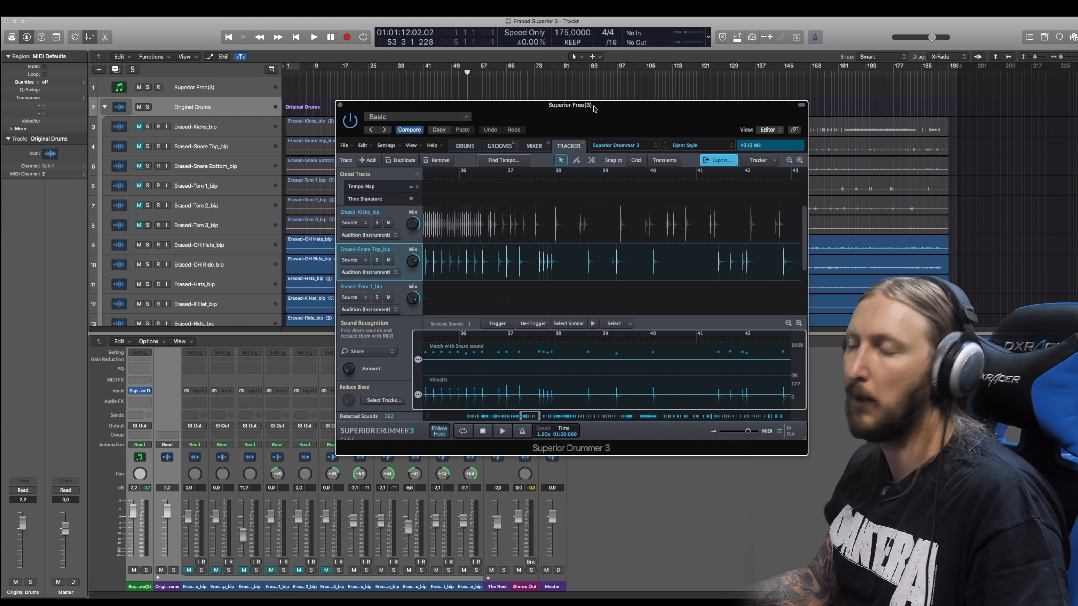
pyautogui.press('space')
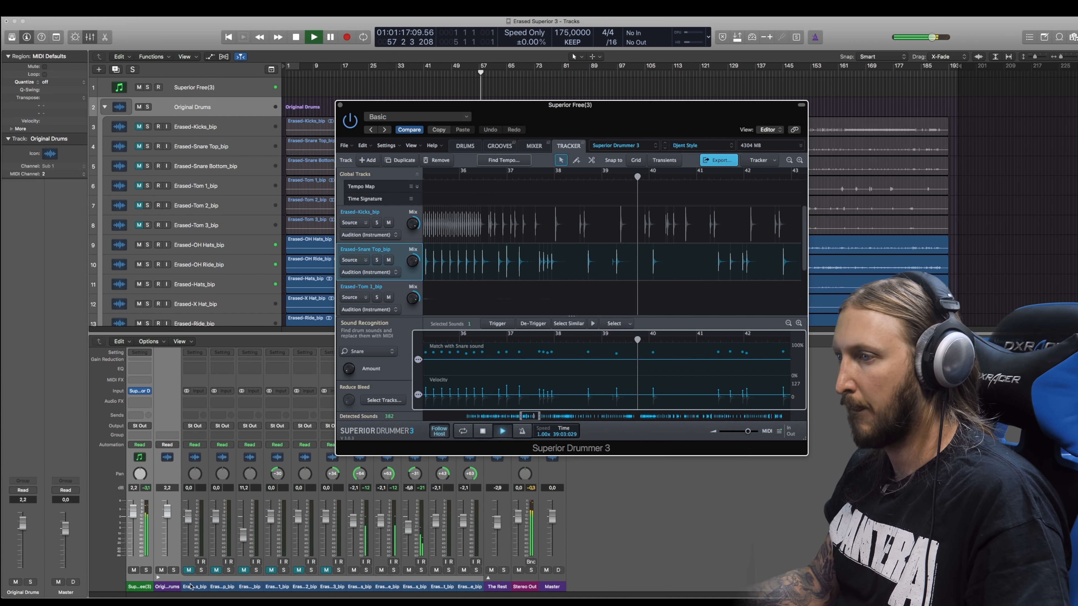
pyautogui.click(142, 587)
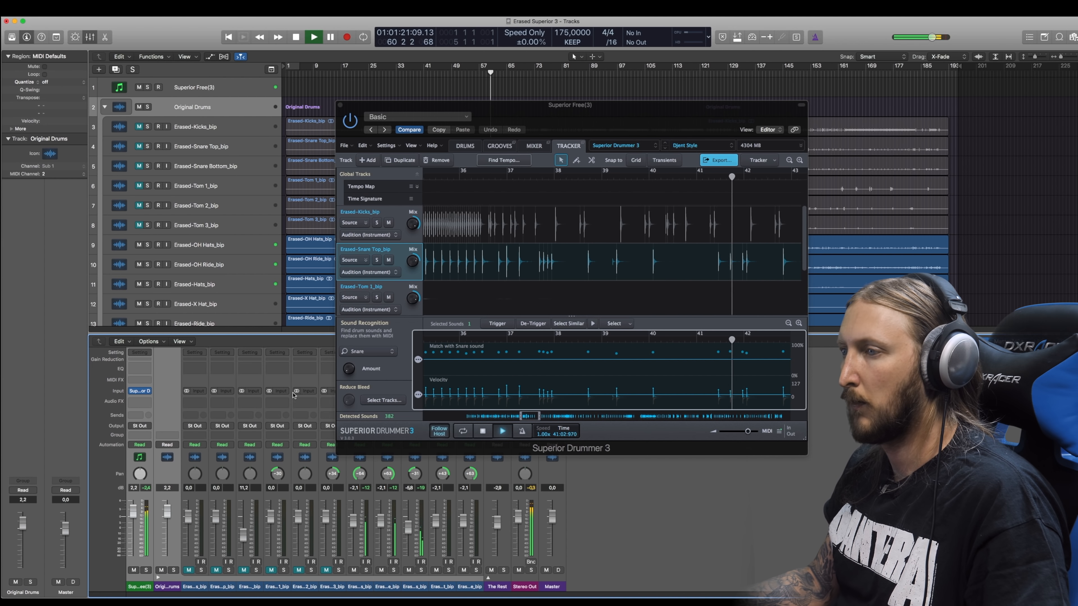
pyautogui.press('space')
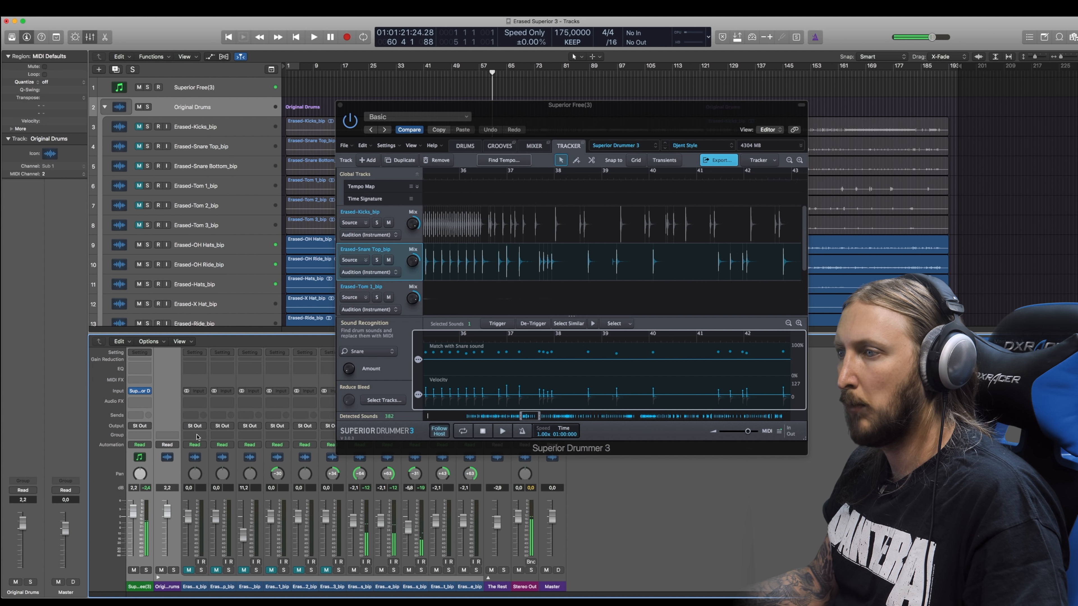
pyautogui.click(173, 436)
pyautogui.click(636, 509)
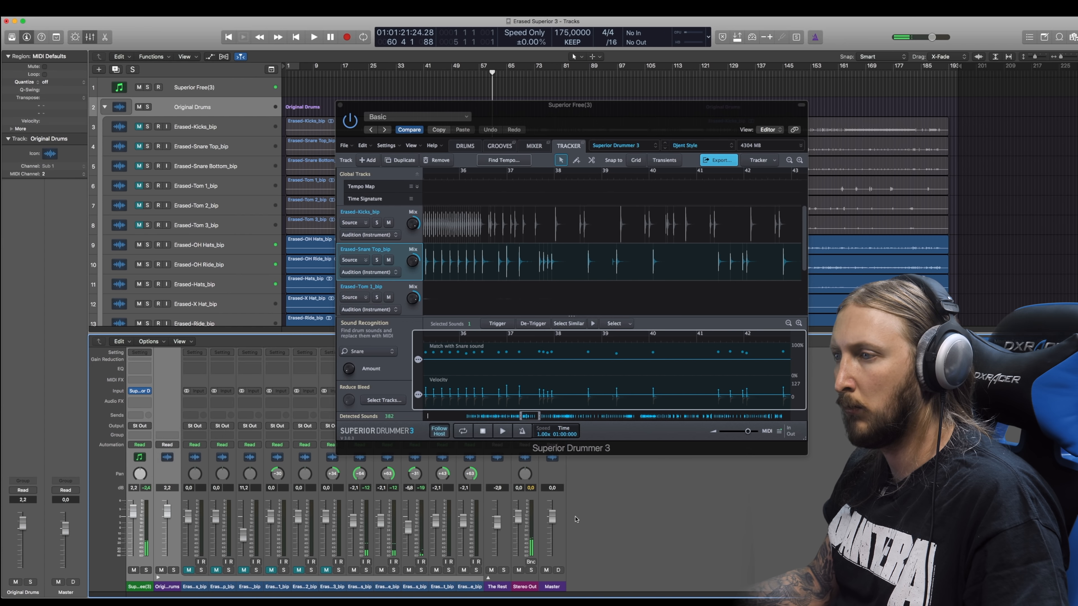
pyautogui.click(630, 511)
pyautogui.click(169, 585)
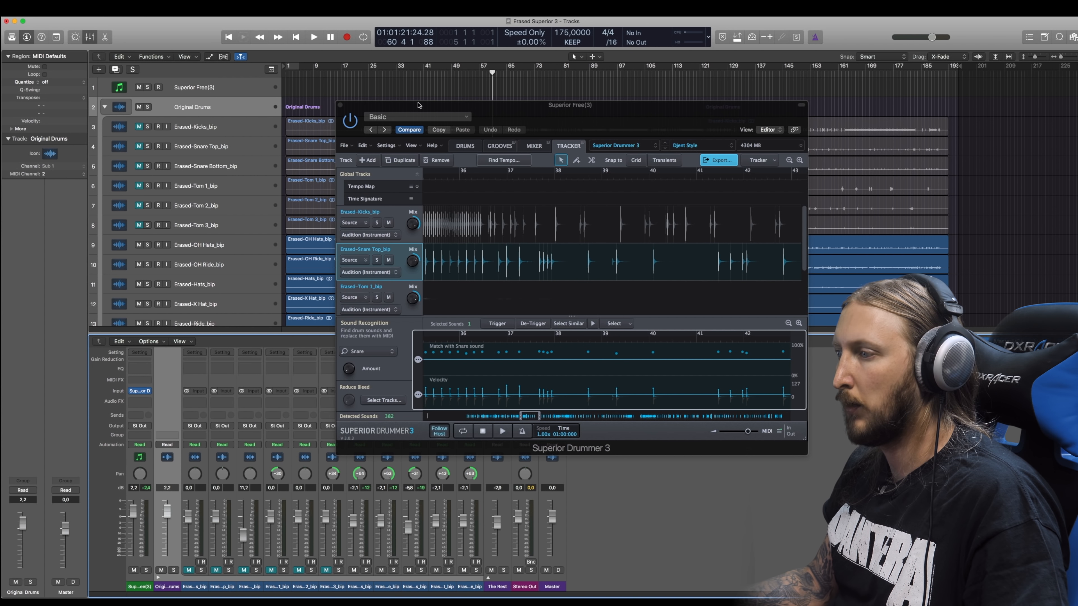
# Move the plug-in window aside and route the outputs of all sampled and original drum channels to Bus 1
pyautogui.moveTo(418, 106); pyautogui.dragTo(662, 91)
pyautogui.moveTo(464, 587); pyautogui.dragTo(121, 584)
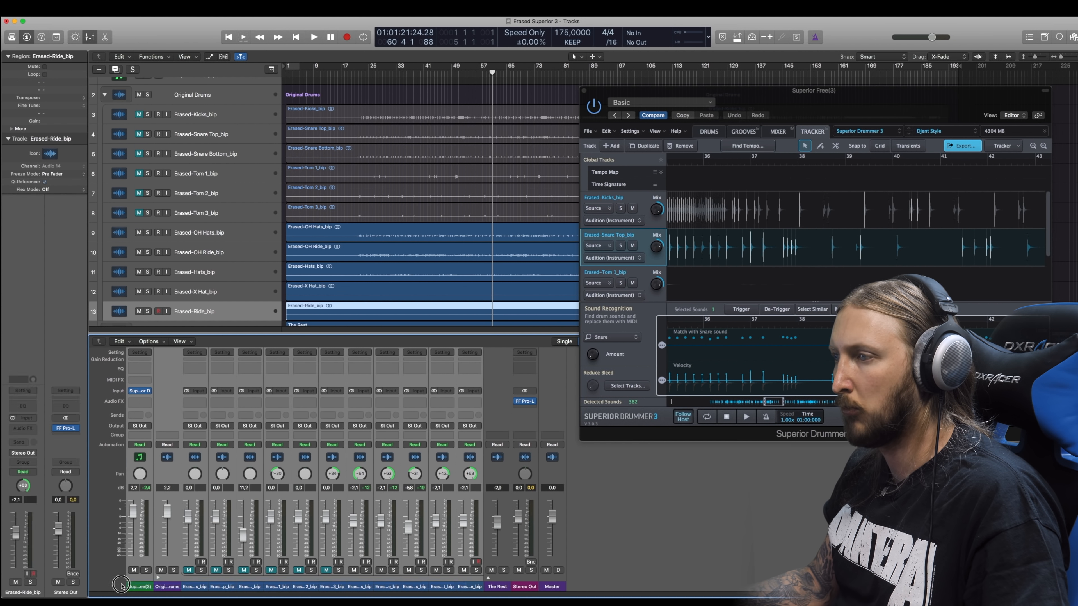
pyautogui.click(476, 426)
pyautogui.moveTo(488, 455)
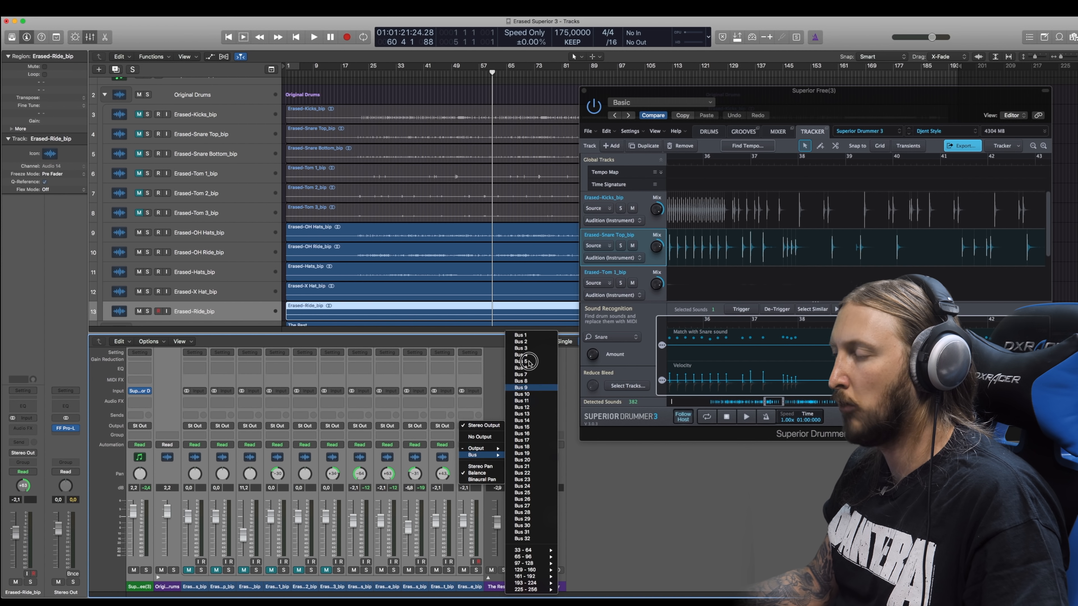
pyautogui.click(526, 336)
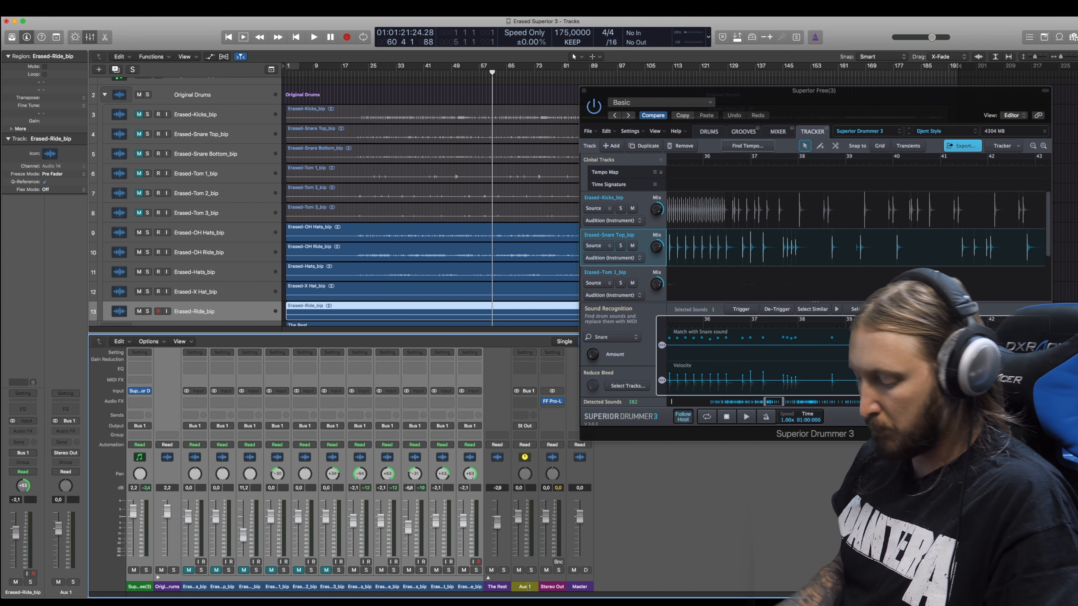
# Rename the new Bus 1 aux channel as Drums
pyautogui.doubleClick(525, 586)
pyautogui.write('Drums')
pyautogui.press('Return')
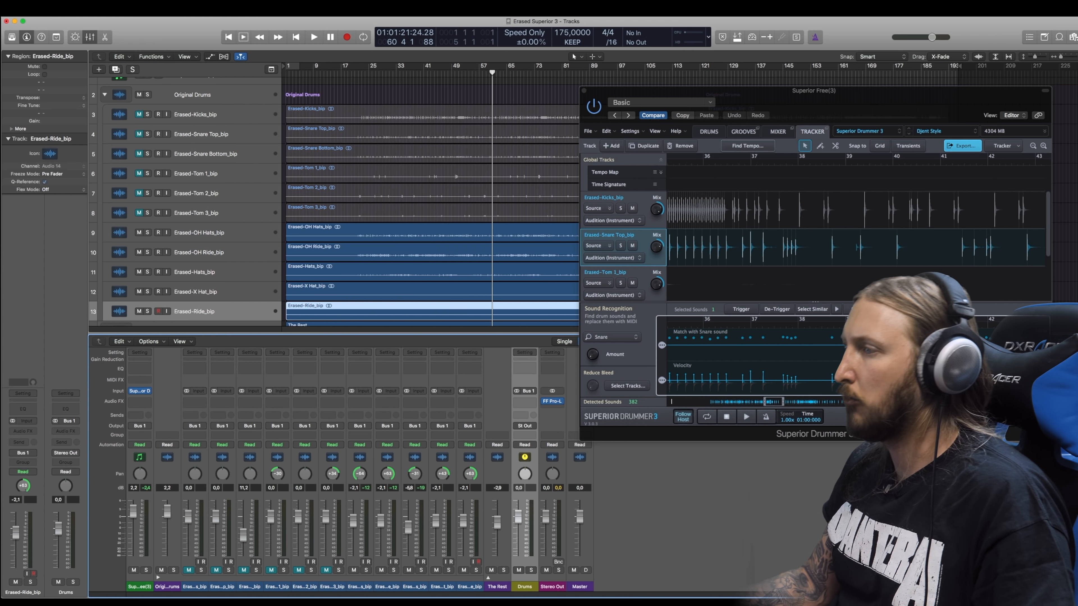
# Insert a stereo FabFilter Pro-C 2 compressor on the Drums bus, start playback and move the compressor window clear of the window edge
pyautogui.click(525, 401)
pyautogui.moveTo(531, 552)
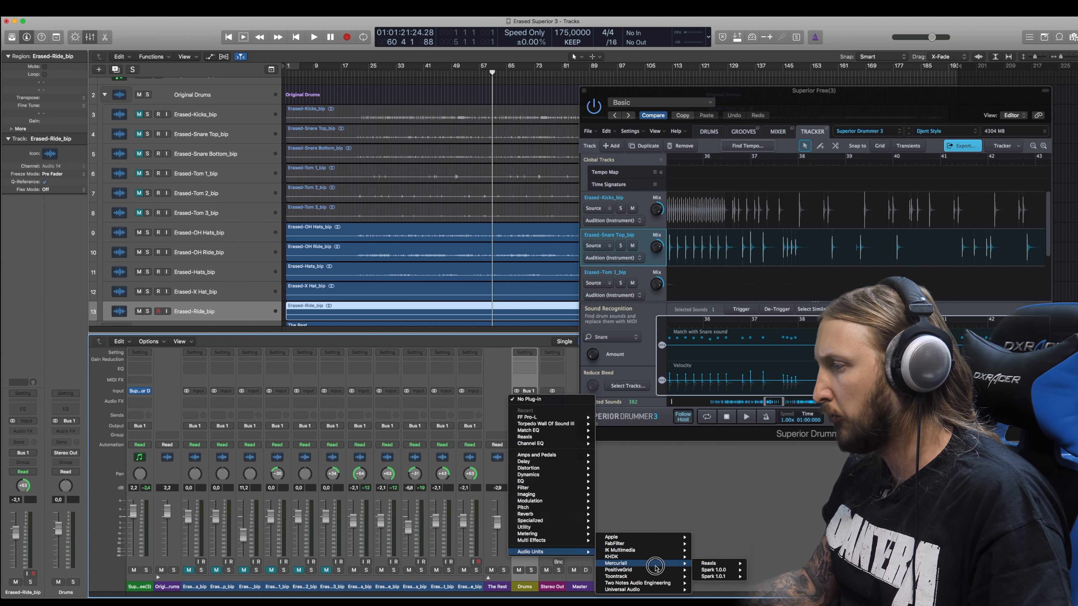
pyautogui.moveTo(670, 590)
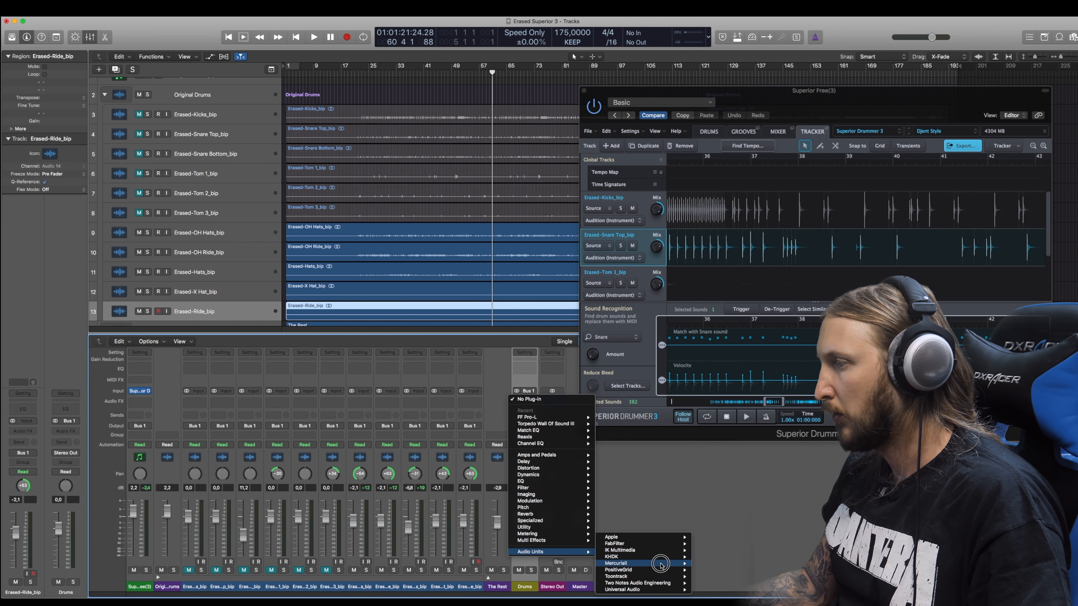
pyautogui.moveTo(662, 546)
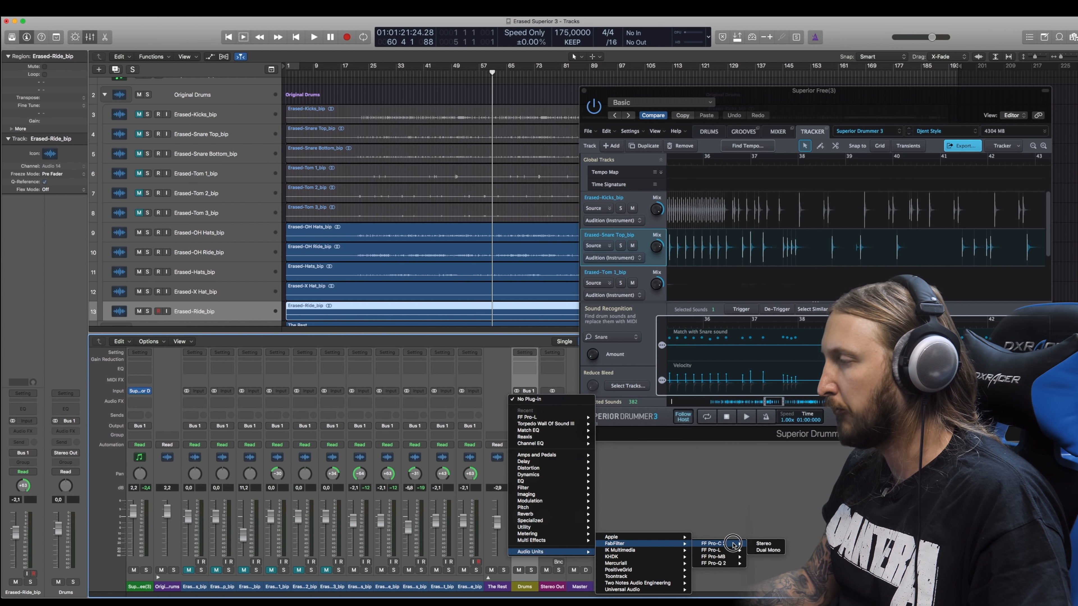
pyautogui.click(763, 545)
pyautogui.press('space')
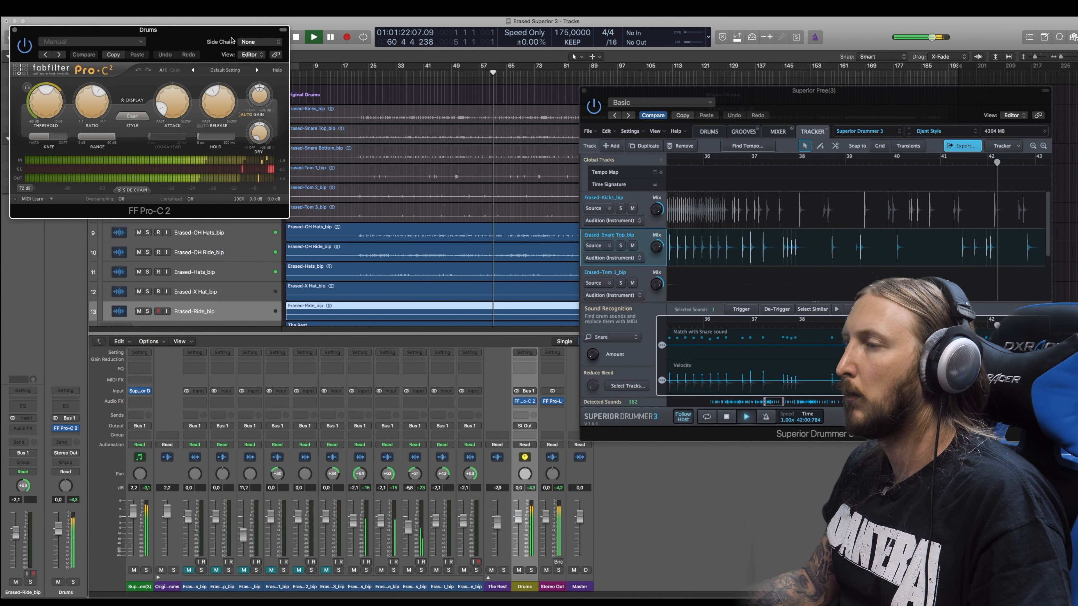
pyautogui.moveTo(260, 57); pyautogui.dragTo(371, 150)
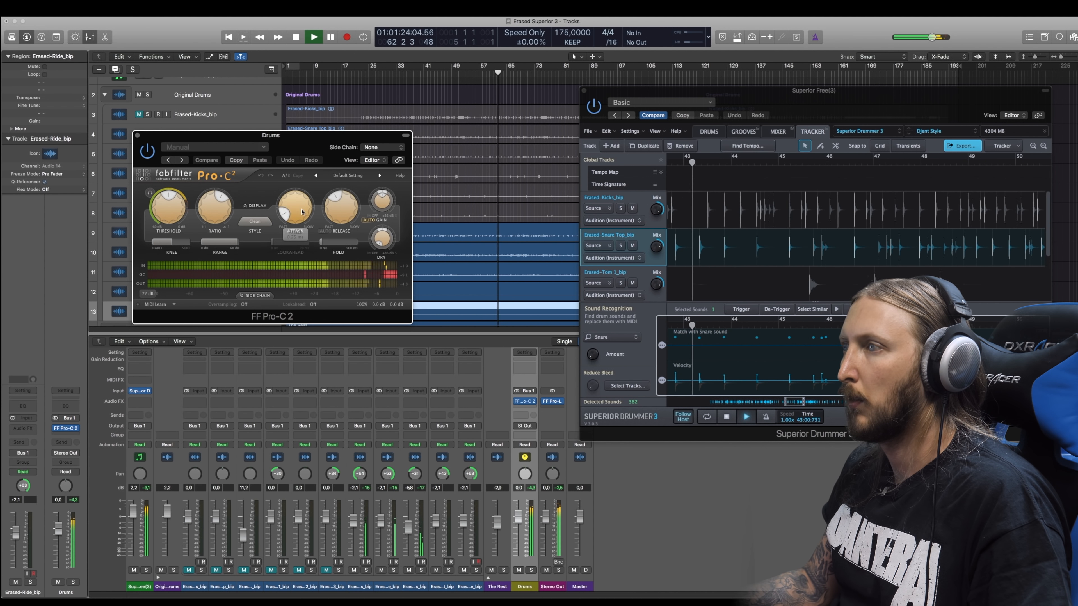
# Set the compressor's threshold to about -18 dB and compare the Drums bus soloed and in the full mix
pyautogui.moveTo(333, 237); pyautogui.dragTo(332, 208)
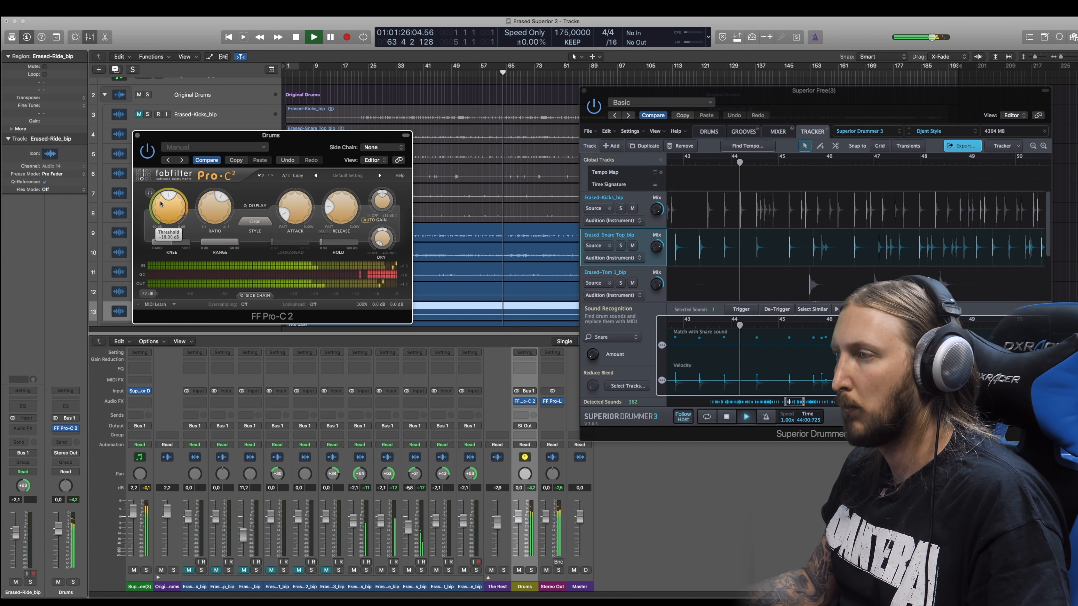
pyautogui.click(532, 571)
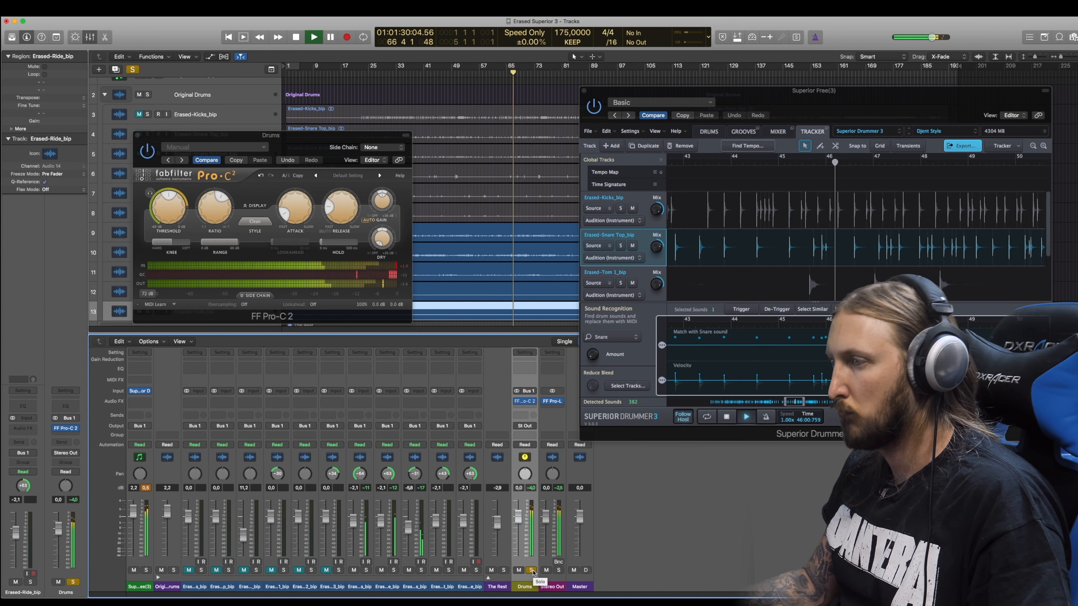
pyautogui.click(531, 570)
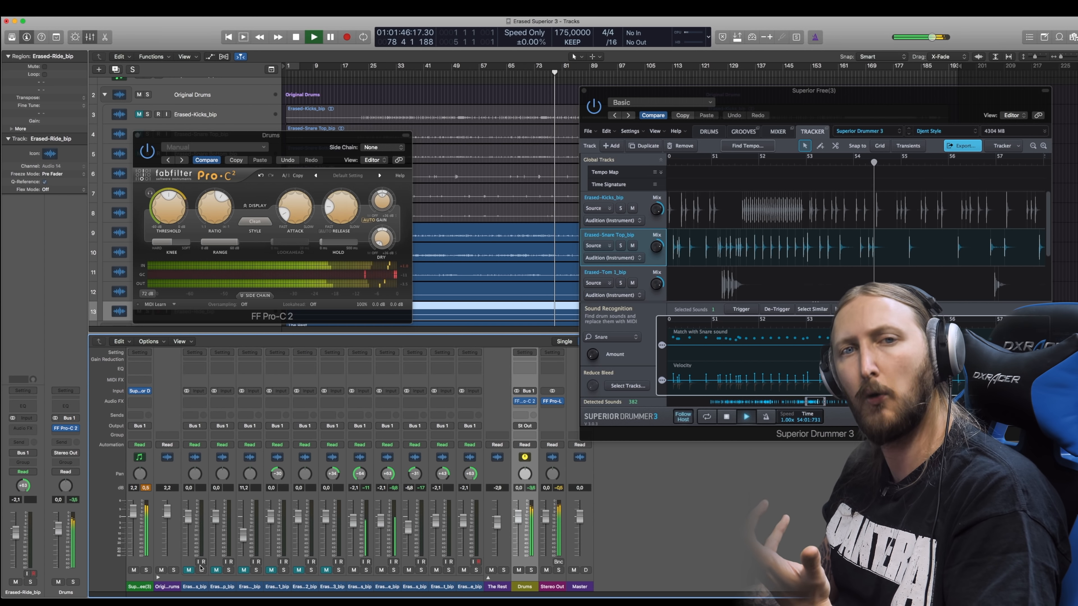
pyautogui.click(531, 570)
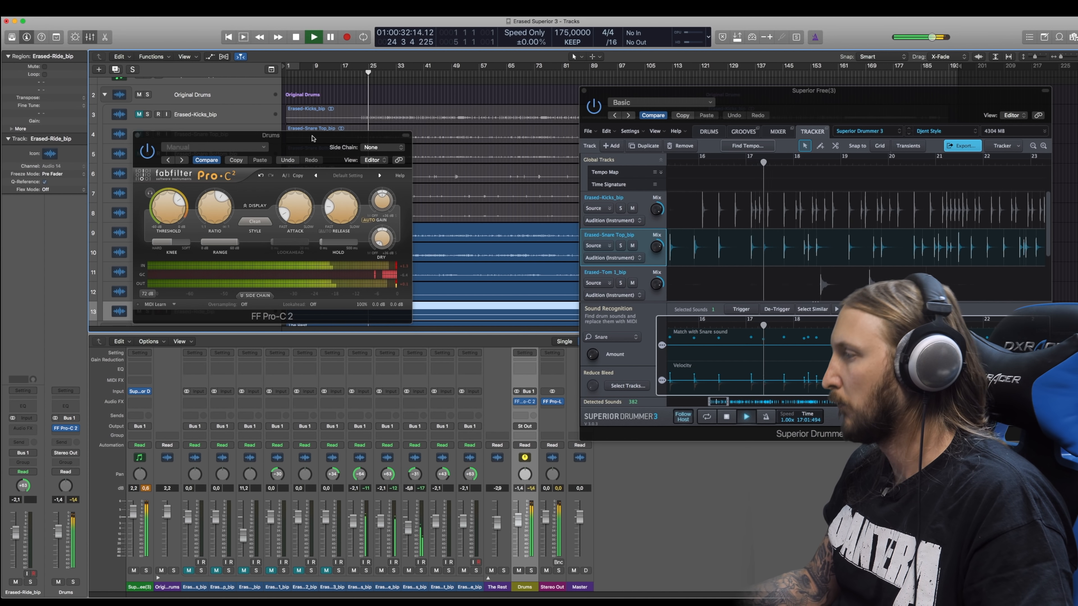
# Lower the Drums bus fader to -7.0 dB and close the compressor window
pyautogui.moveTo(520, 529); pyautogui.dragTo(520, 531)
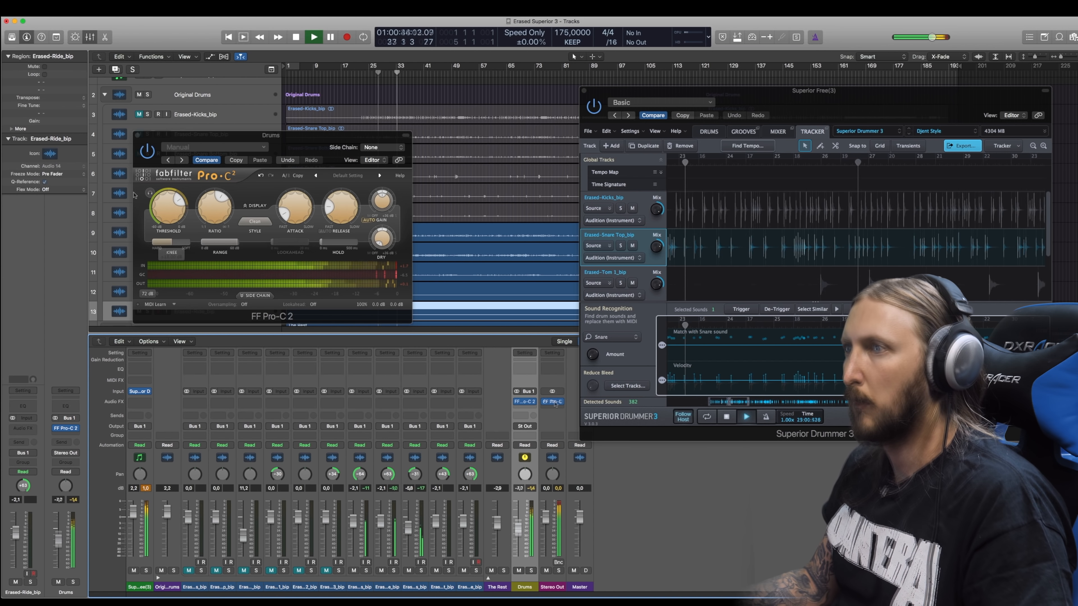
pyautogui.click(137, 135)
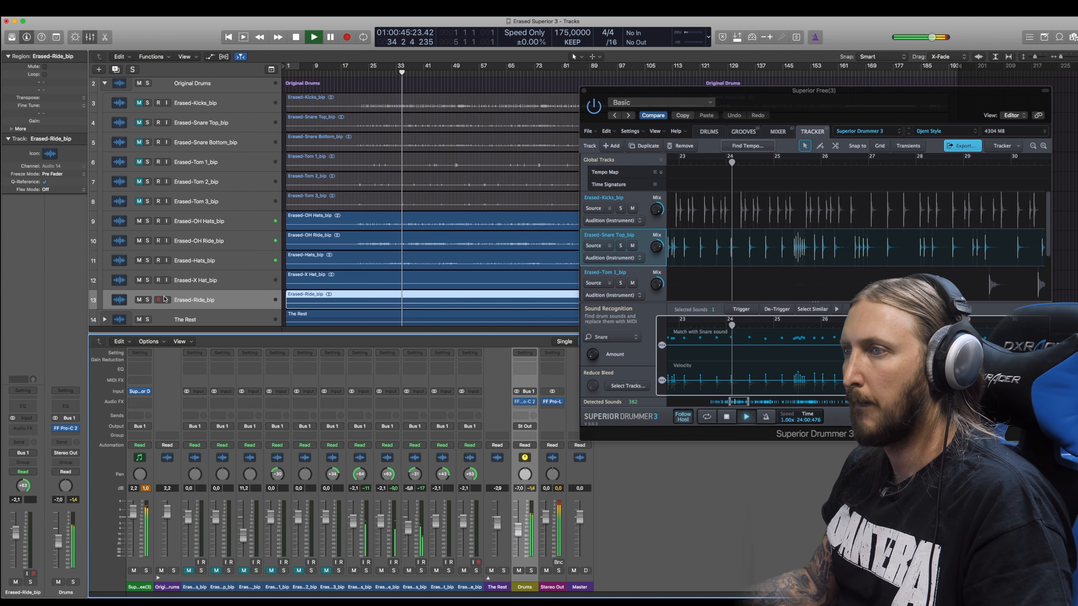
# Expand The Rest track stack, select the Erased-Vocals track and lower its fader to -11.2 dB
pyautogui.scroll(-2, 140, 305)
pyautogui.scroll(-6, 170, 302)
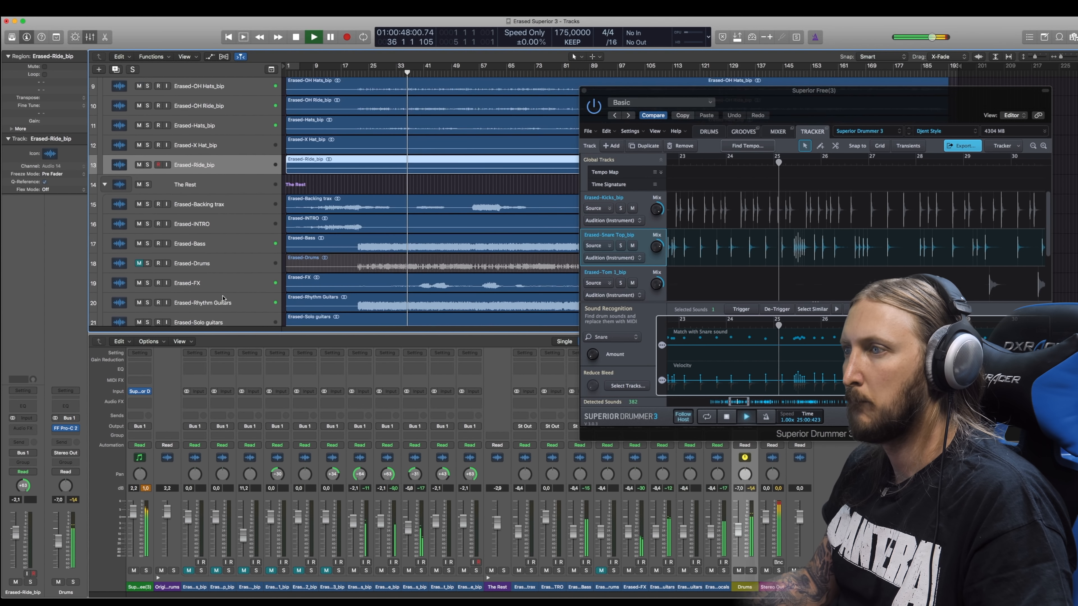
pyautogui.click(207, 303)
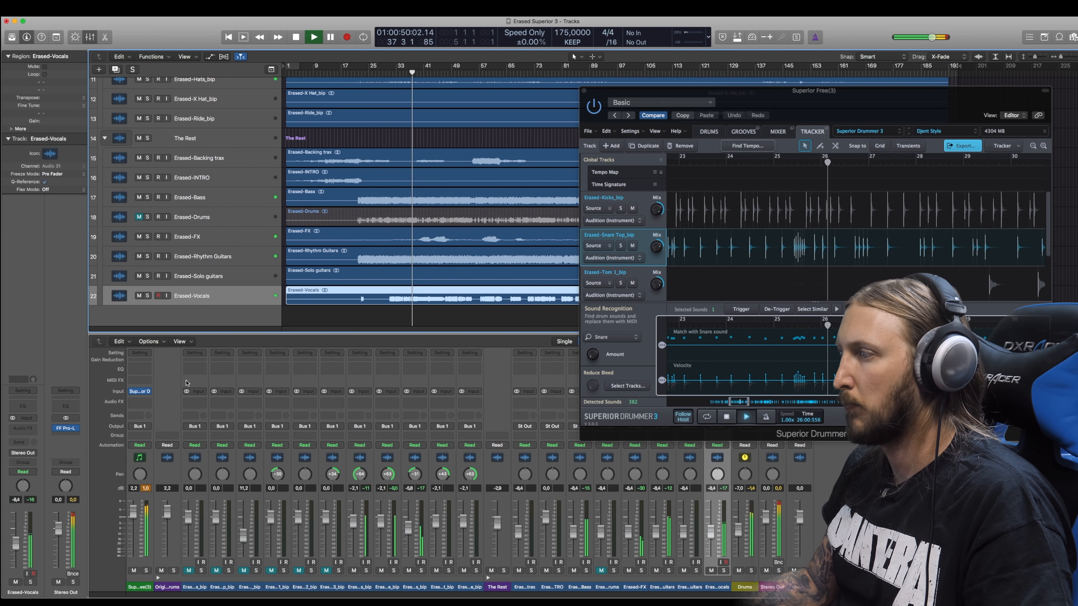
pyautogui.moveTo(711, 534); pyautogui.dragTo(711, 537)
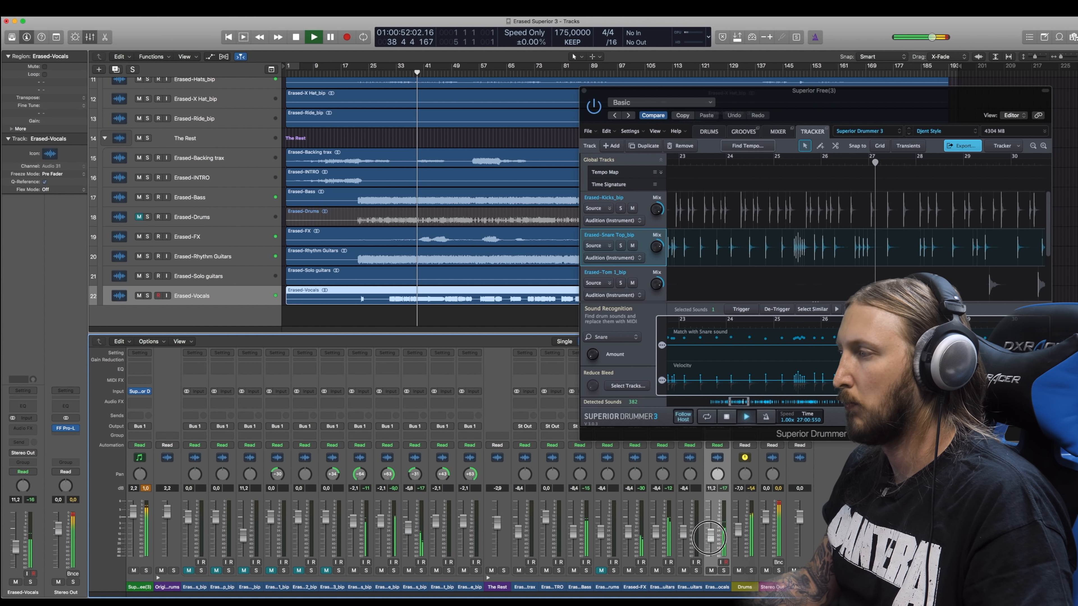